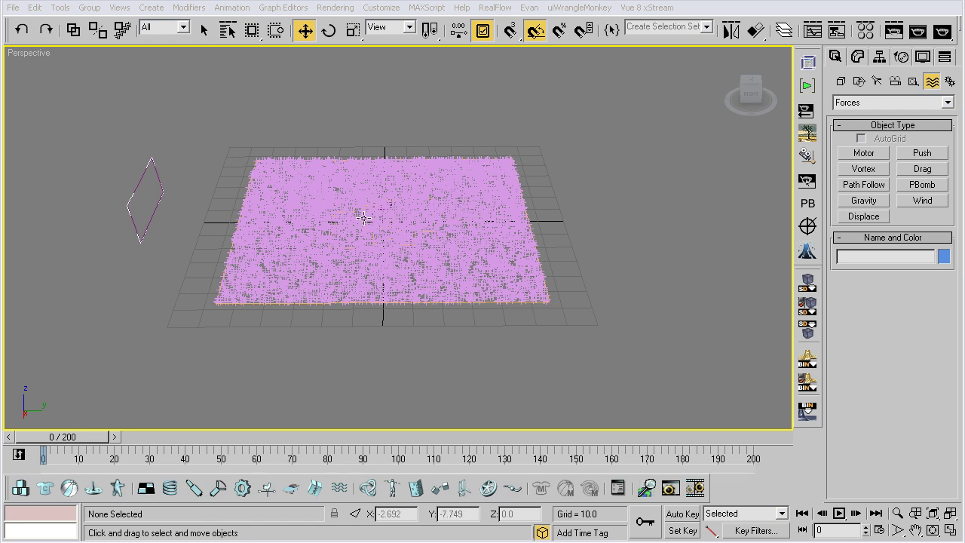
Scrub the timeline forward to preview the particle animation and return to frame 0.
left_click_drag(75, 438, 559, 438)
left_click_drag(454, 474, 60, 434)
key("w")
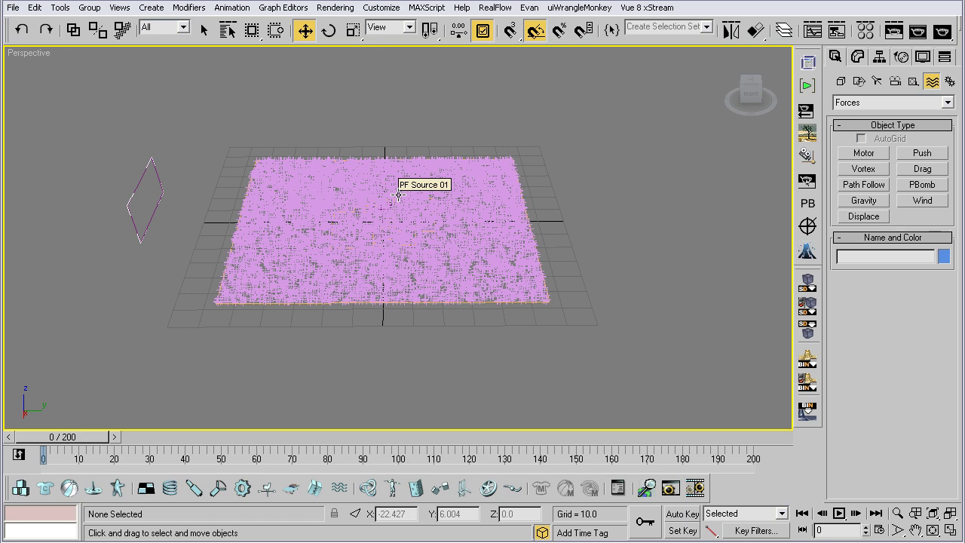
Open Particle View and tidy the flow layout by moving Event 01 closer beneath PF Source 01 and repositioning Event 02.
key("6")
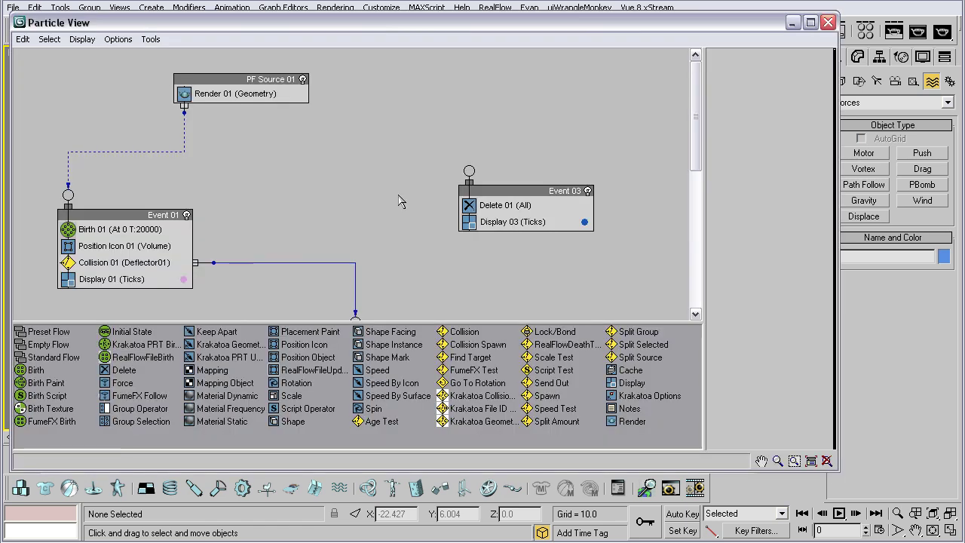
middle_click_drag(283, 272, 294, 232)
scroll(355, 196, "up", 4)
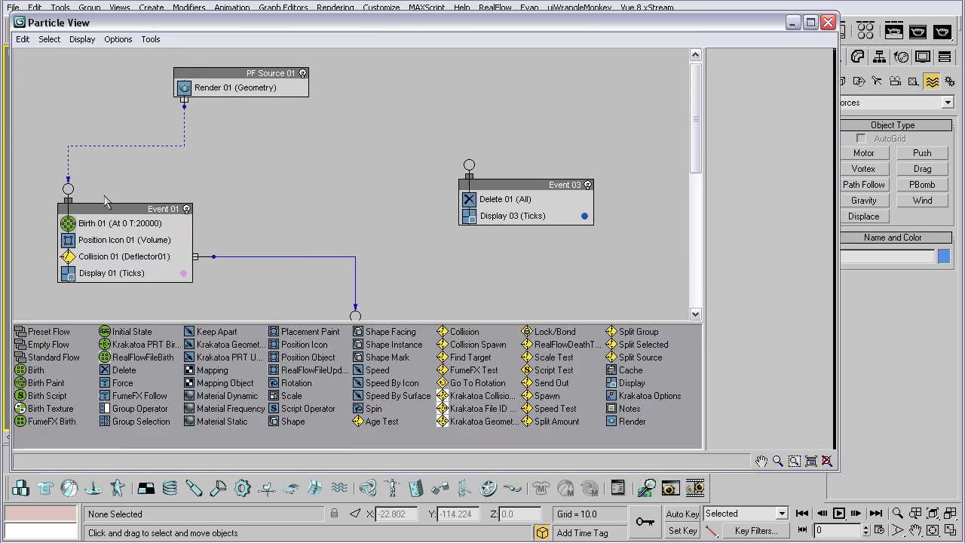
left_click_drag(113, 206, 254, 175)
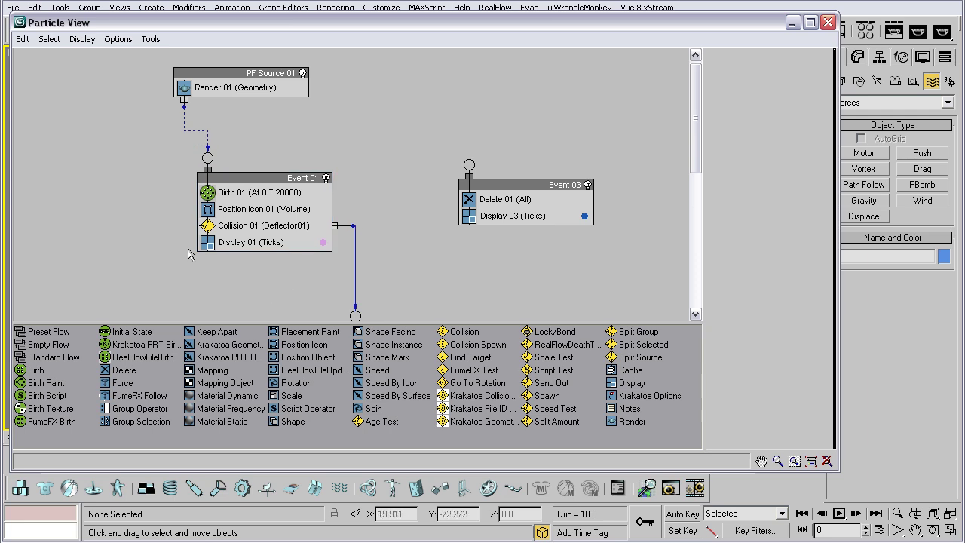
scroll(208, 261, "down", 5)
left_click_drag(352, 238, 398, 223)
scroll(249, 159, "up", 5)
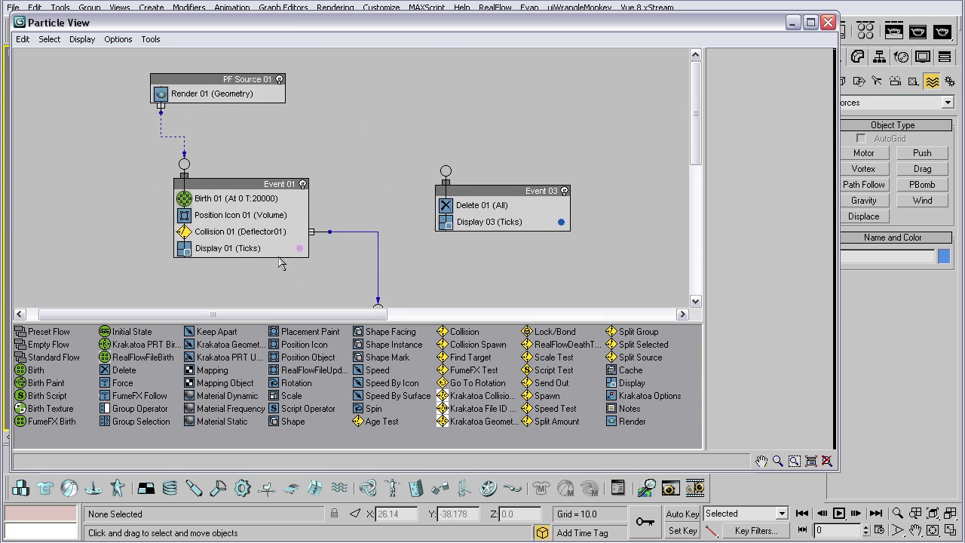
Examine the whole particle flow from PF Source 01 through Event 01 to Event 02.
middle_click_drag(138, 205, 139, 187)
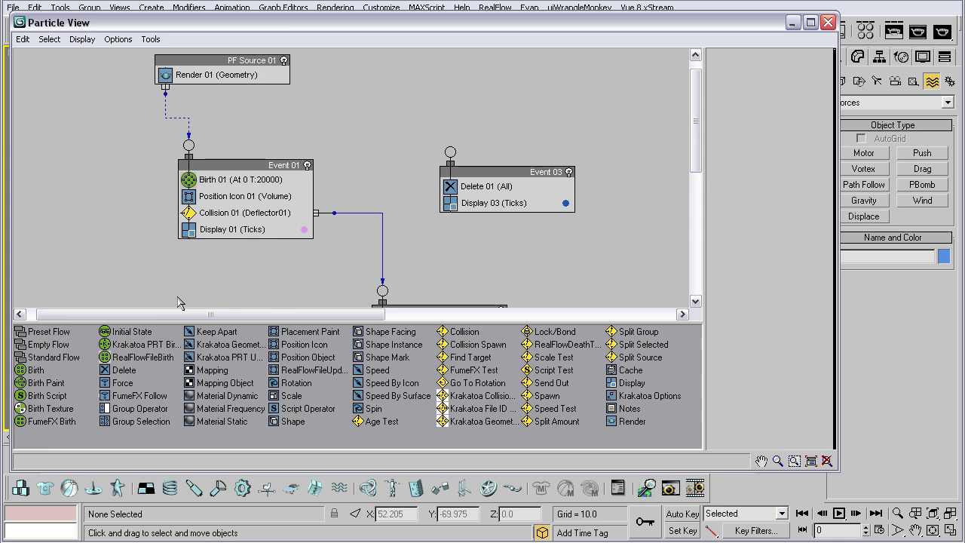
mouse_move(180, 265)
middle_mouse_down()
mouse_move(164, 263)
mouse_move(177, 282)
middle_mouse_up()
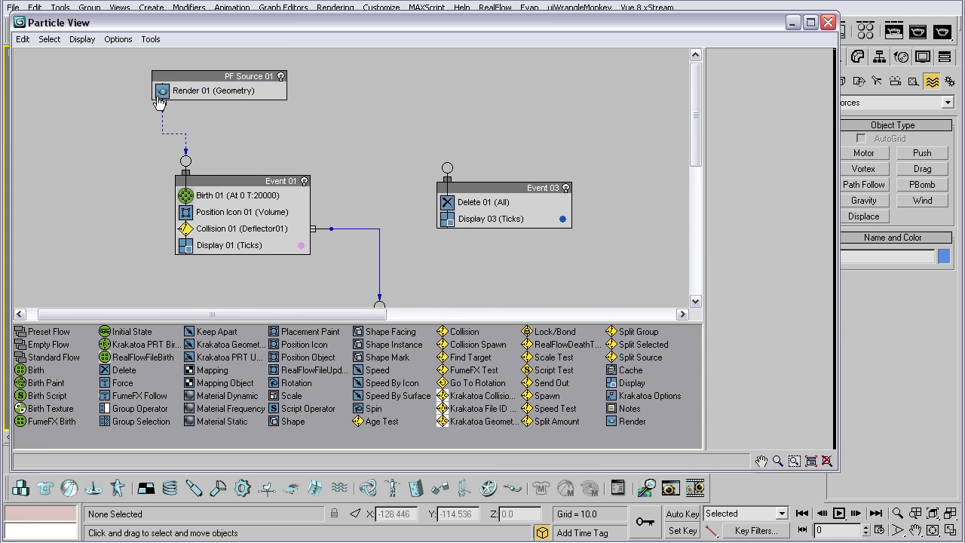
left_click_drag(112, 65, 318, 150)
left_click_drag(114, 149, 321, 294)
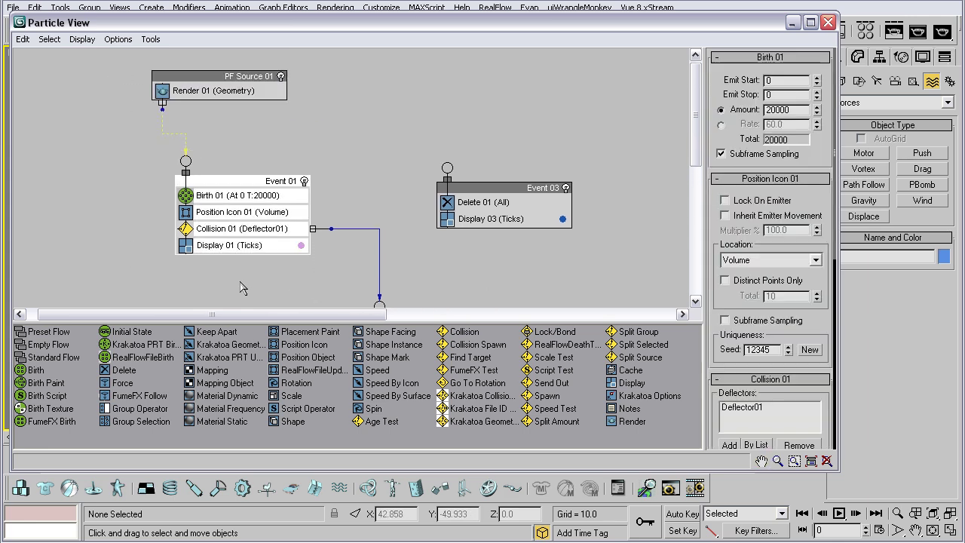
middle_click_drag(170, 268, 125, 181)
left_click_drag(265, 224, 498, 315)
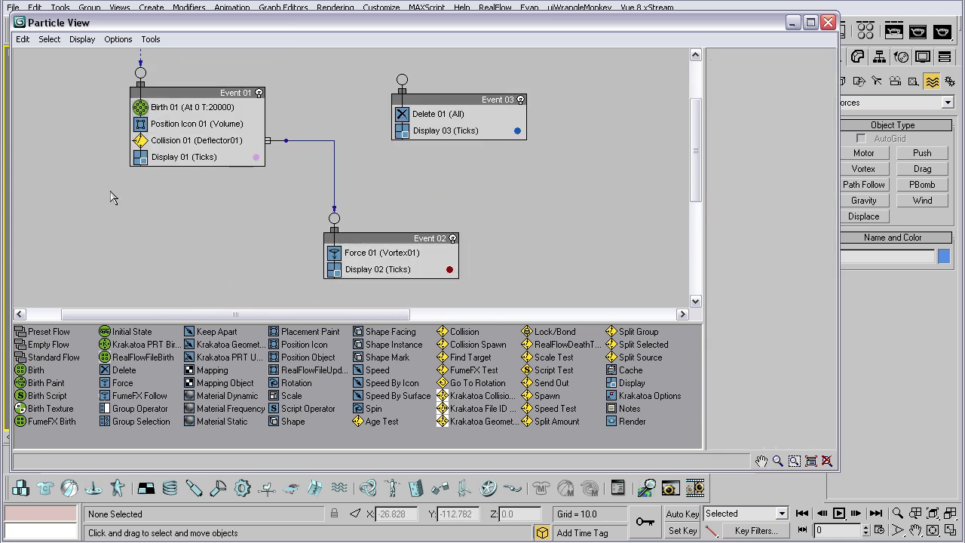
middle_click_drag(106, 173, 110, 218)
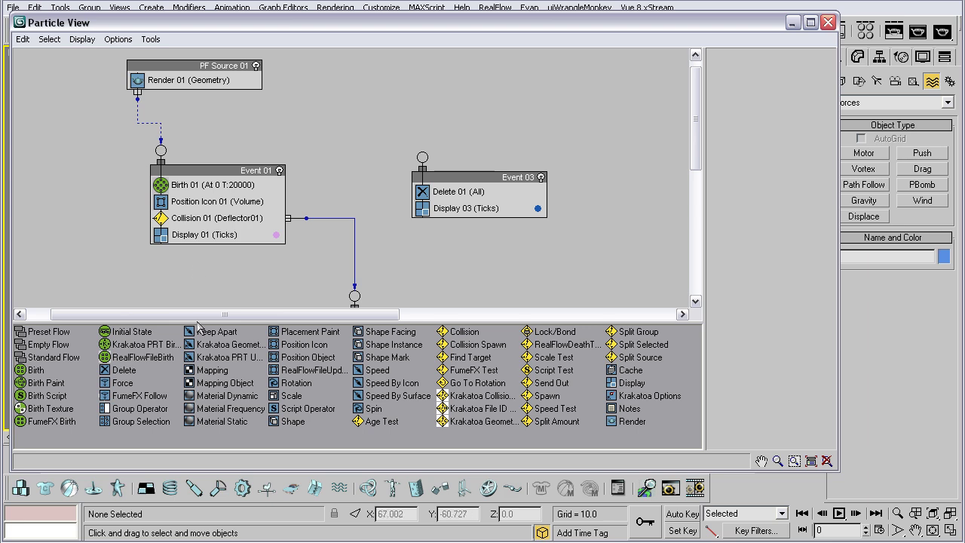
Examine PF Source 01 and its Render operator at the start of the flow.
middle_click_drag(108, 154, 106, 167)
left_click_drag(94, 56, 356, 139)
left_click(89, 172)
left_click_drag(95, 61, 339, 111)
left_click(102, 140)
left_click_drag(86, 61, 334, 117)
left_click(215, 159)
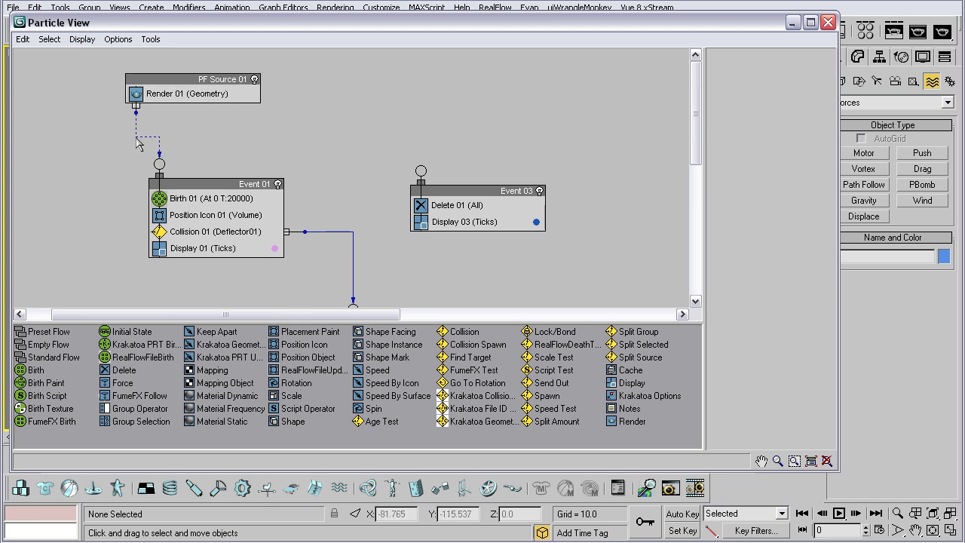
Examine Event 01 and the connected Event 02 as separate stages of the flow.
left_click_drag(99, 164, 354, 295)
middle_click_drag(159, 260, 148, 155)
left_click(152, 190)
left_click_drag(262, 190, 490, 264)
left_click(230, 265)
middle_click_drag(125, 143, 129, 225)
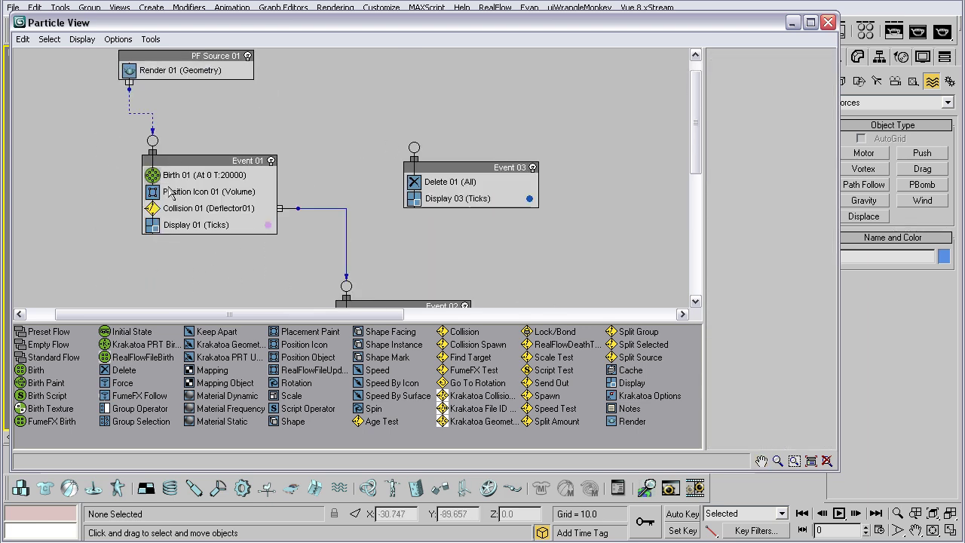
Review the operators in Event 01, the Collision test and its wire to the Force operator in Event 02.
middle_click_drag(103, 194, 99, 161)
middle_click_drag(103, 246, 101, 211)
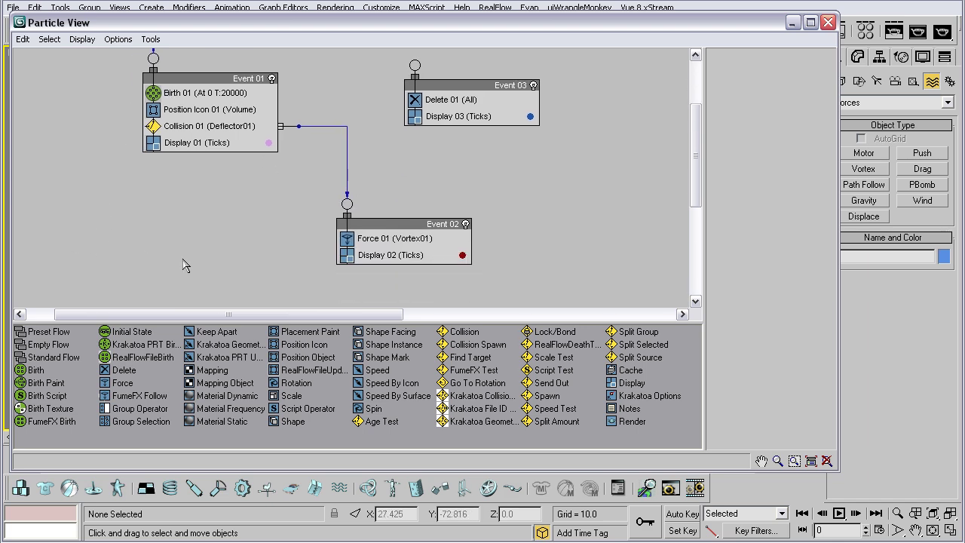
middle_click_drag(244, 259, 204, 282)
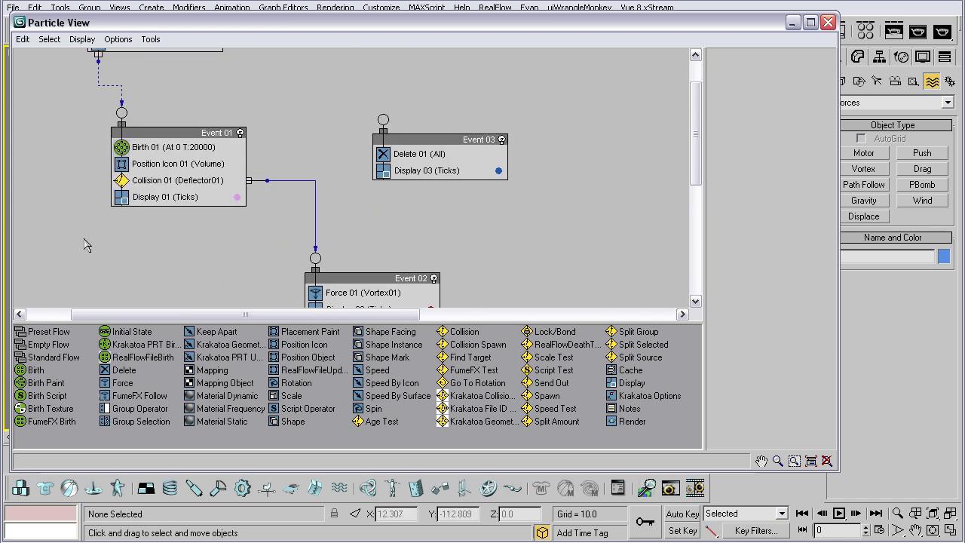
middle_click_drag(116, 248, 117, 229)
middle_click_drag(371, 284, 388, 229)
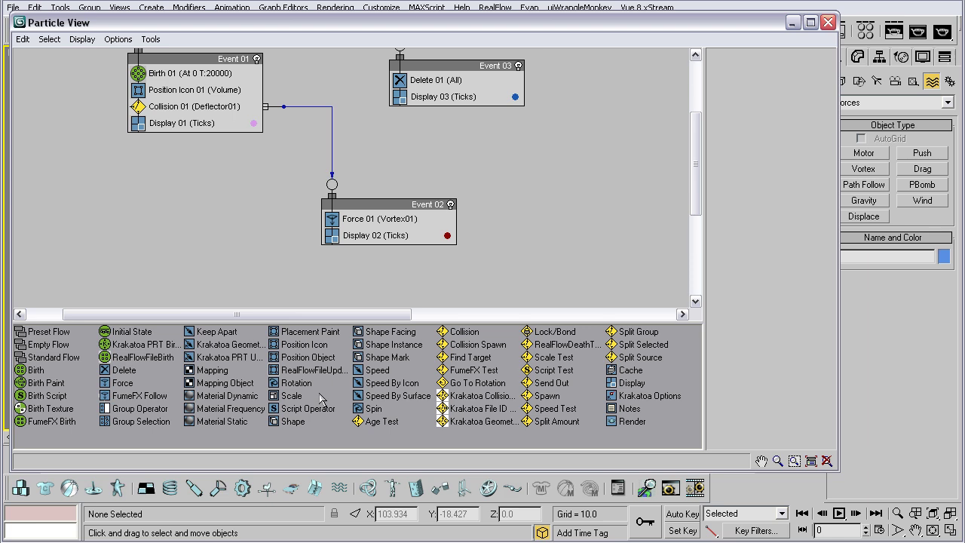
scroll(203, 185, "down", 3)
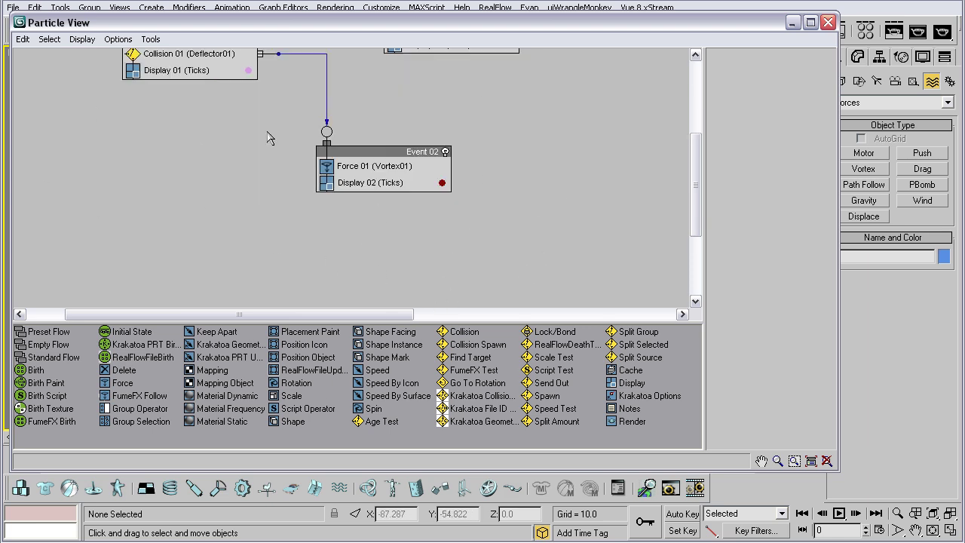
scroll(256, 200, "up", 5)
middle_click_drag(110, 197, 134, 236)
middle_click_drag(181, 269, 178, 225)
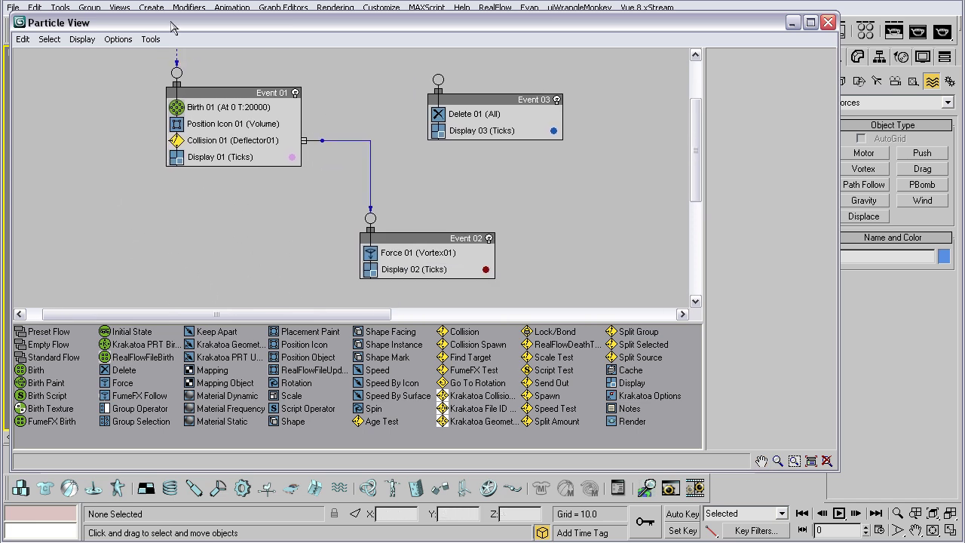
middle_click_drag(152, 166, 144, 203)
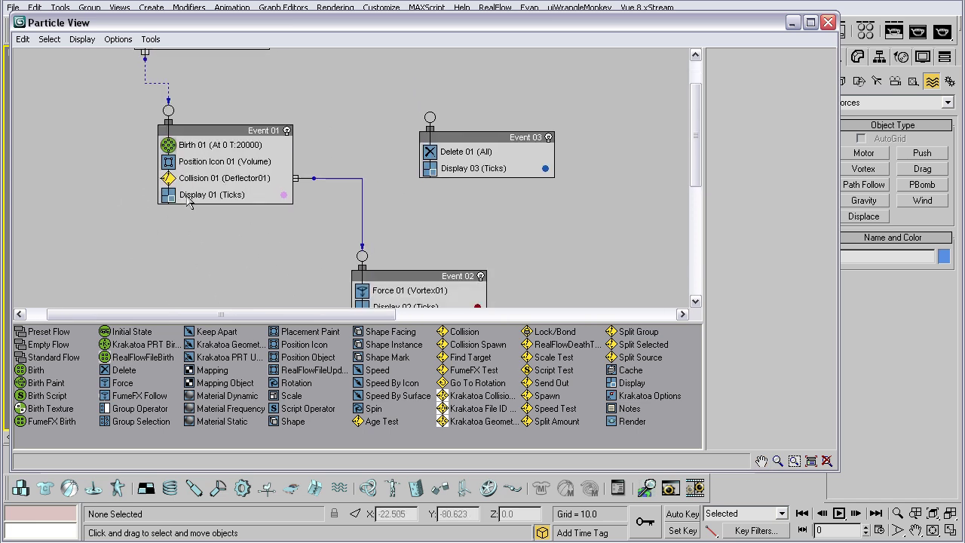
middle_click_drag(179, 264, 180, 249)
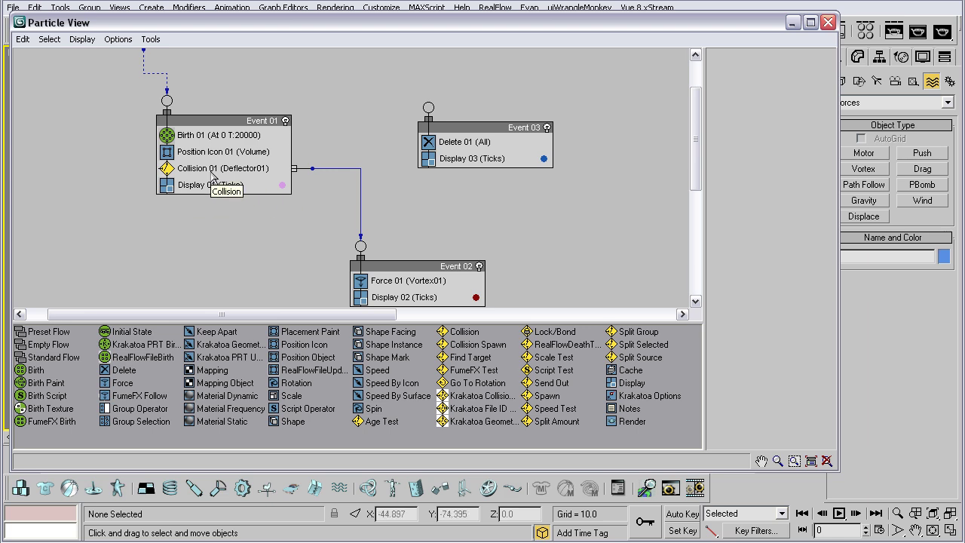
middle_click_drag(201, 175, 212, 185)
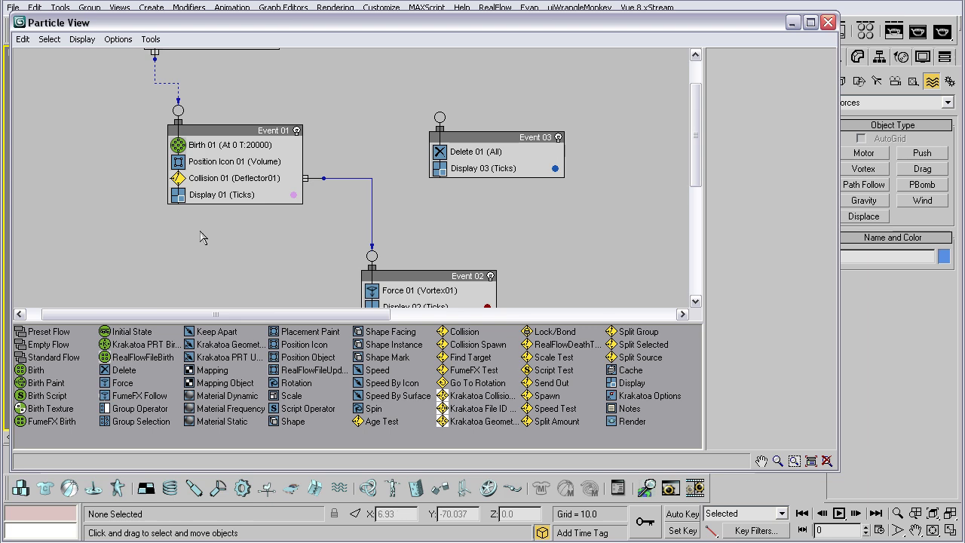
middle_click_drag(212, 252, 211, 236)
middle_click_drag(266, 261, 266, 245)
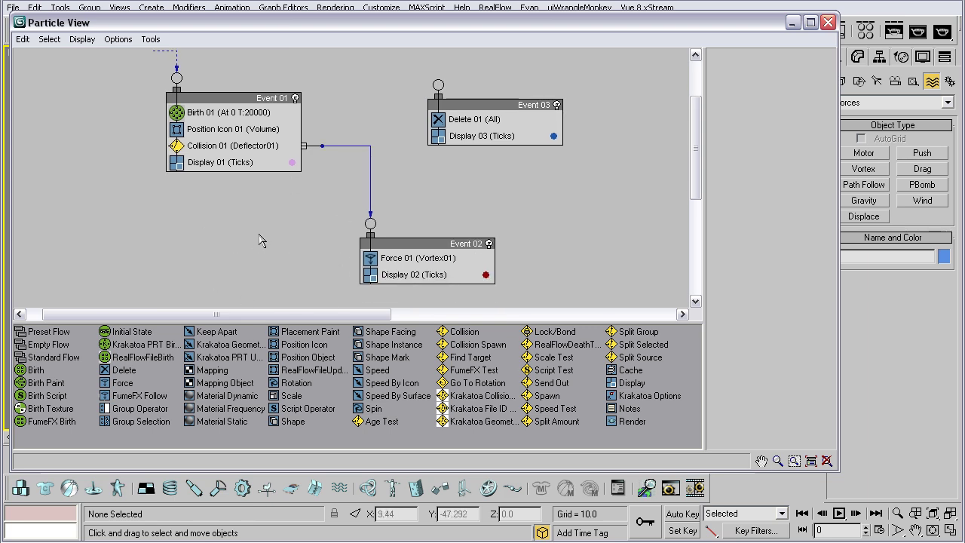
middle_click_drag(166, 212, 169, 253)
middle_click_drag(139, 185, 141, 207)
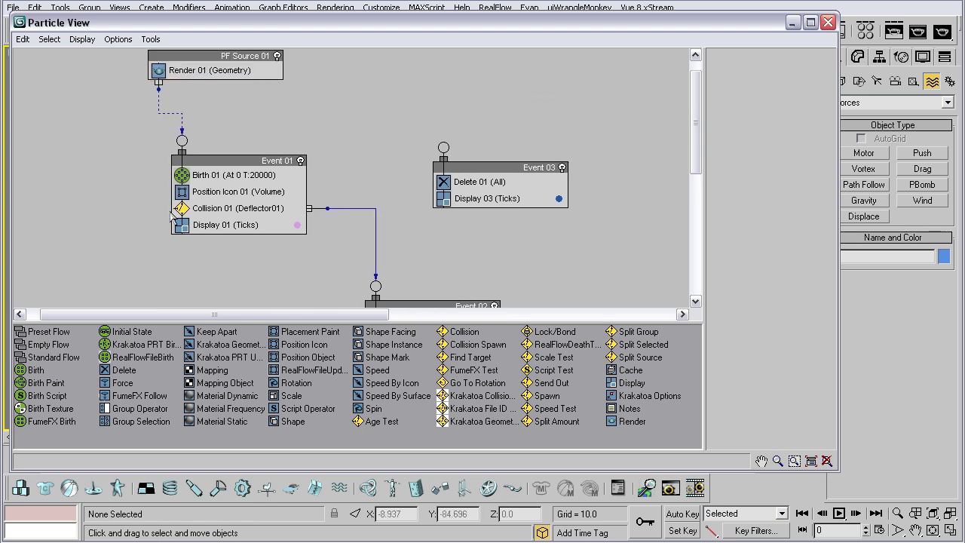
Close Particle View and scrub to frame 145 and again to frame 106 to preview the particles, returning to frame 0 each time.
left_click(827, 22)
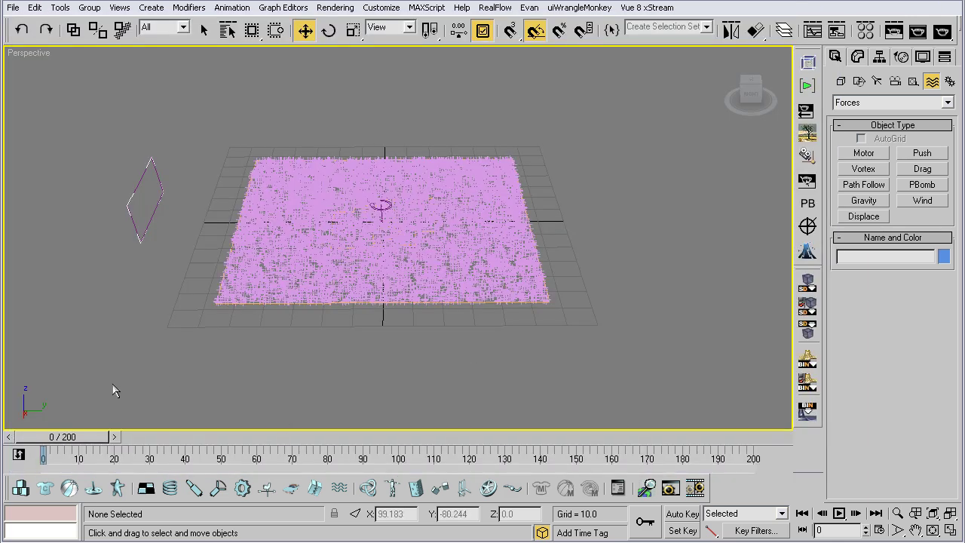
left_click_drag(84, 436, 575, 453)
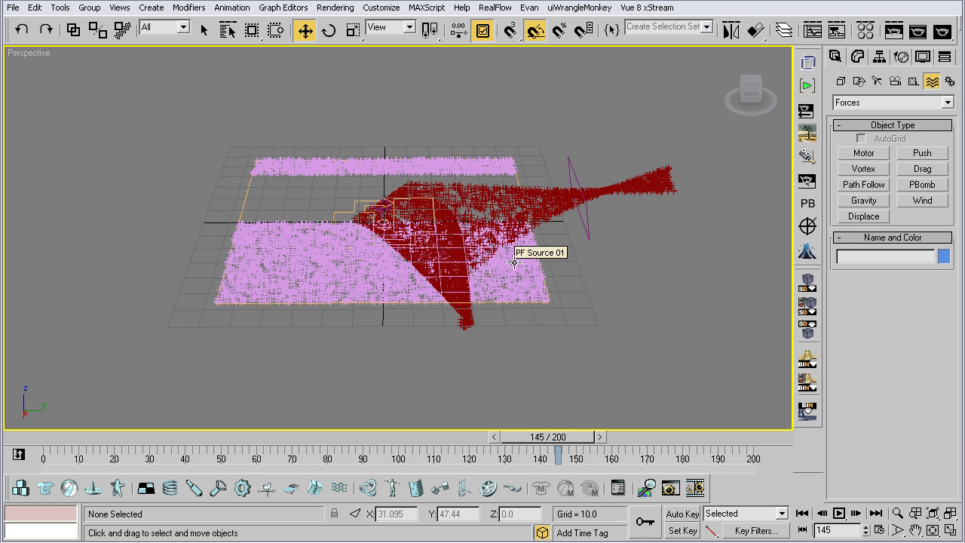
left_click(494, 436)
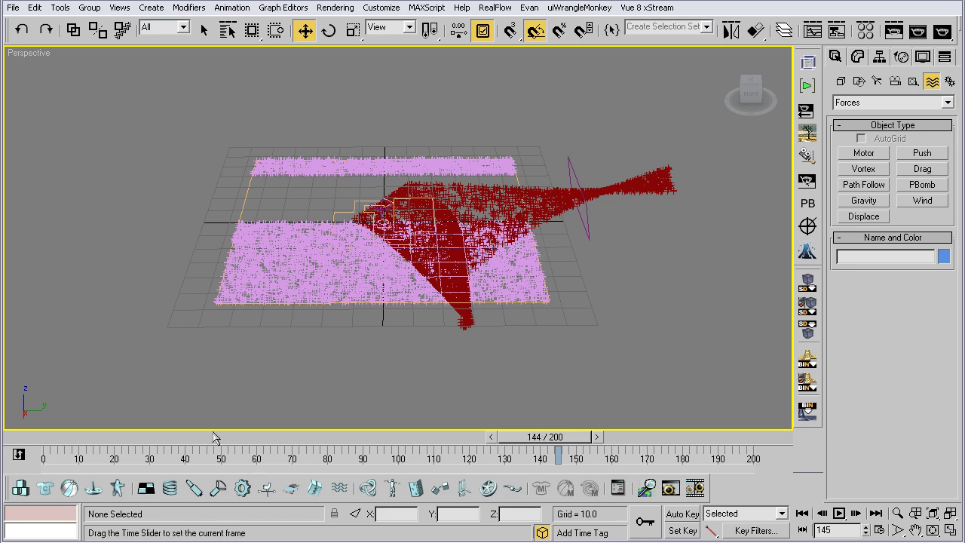
key("Home")
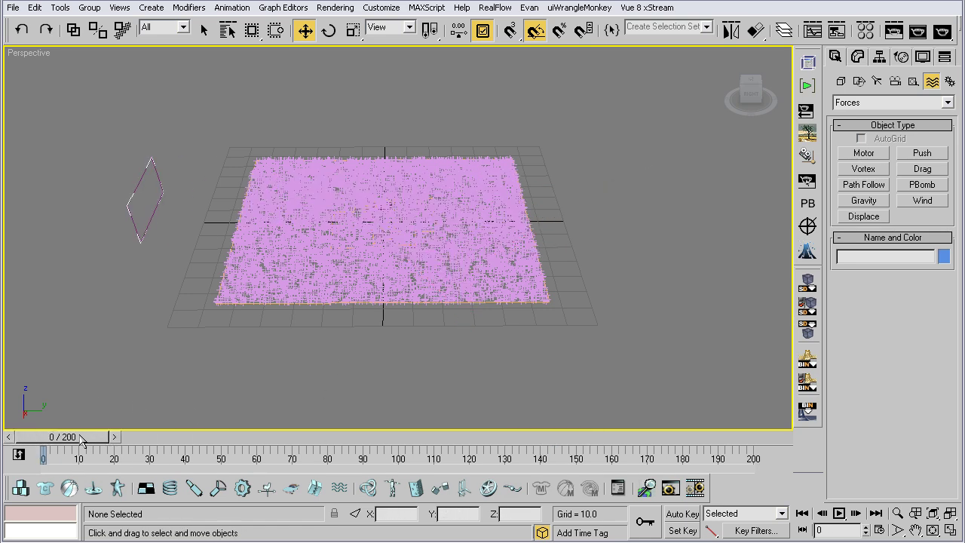
left_click_drag(83, 445, 435, 463)
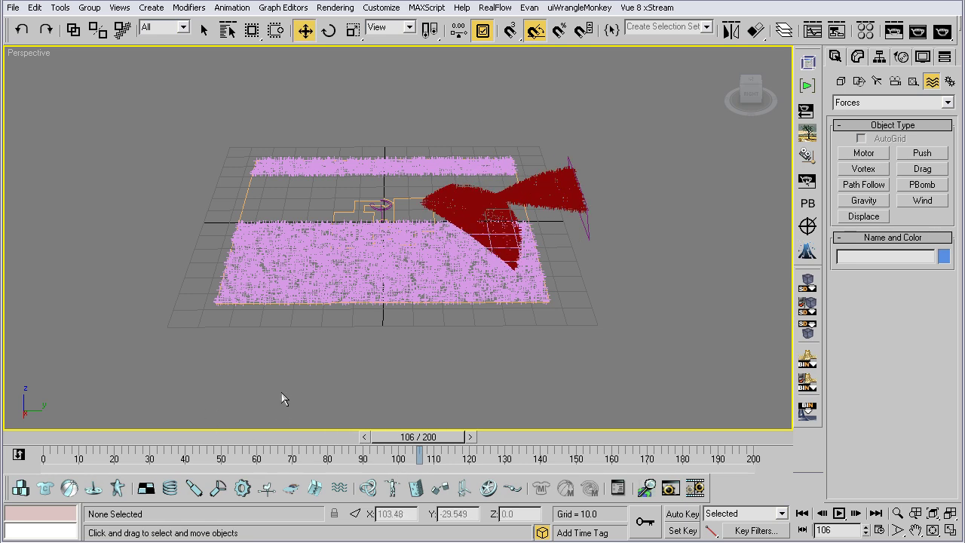
key("Home")
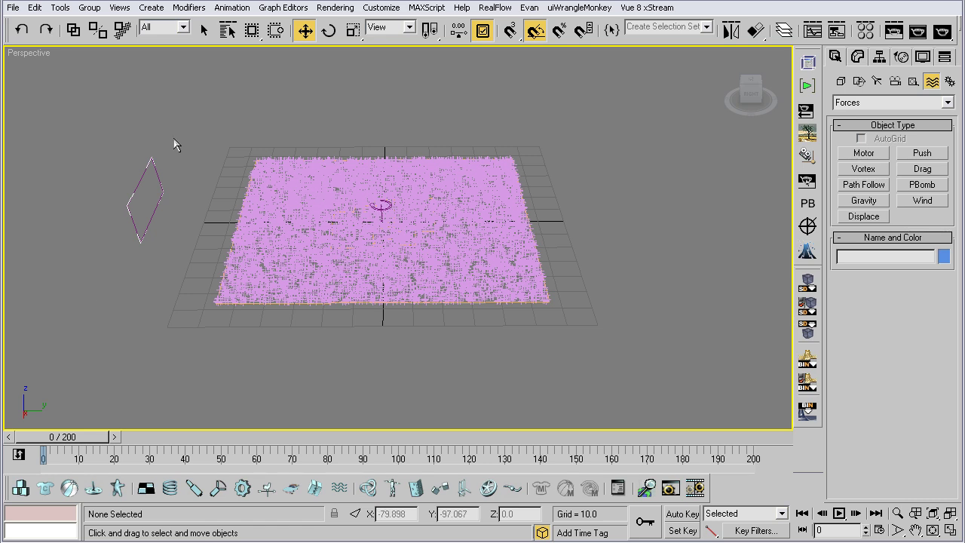
Reopen Particle View and inspect the settings of the Birth, Position Icon and Collision entries in Event 01.
key("6")
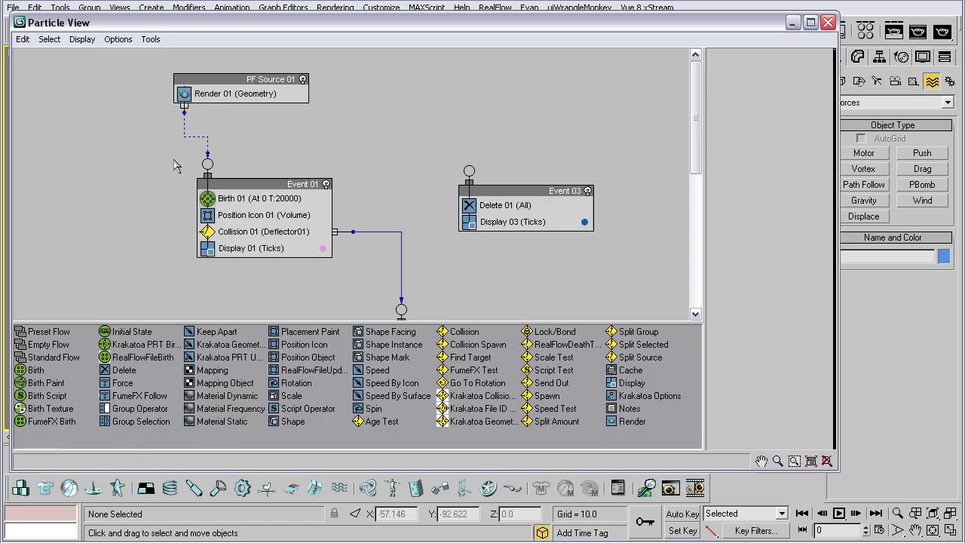
left_click_drag(172, 168, 366, 311)
left_click(290, 317)
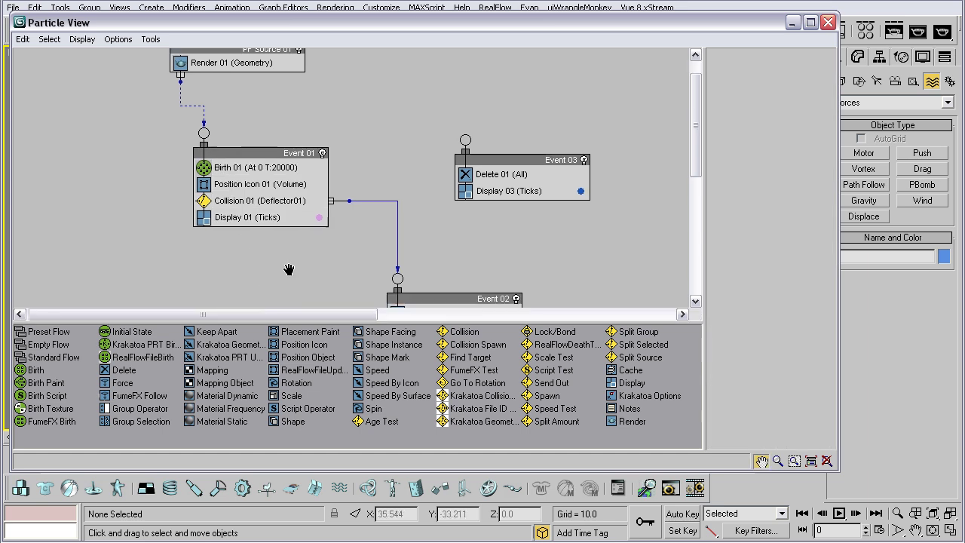
scroll(293, 301, "down", 3)
scroll(137, 169, "up", 2)
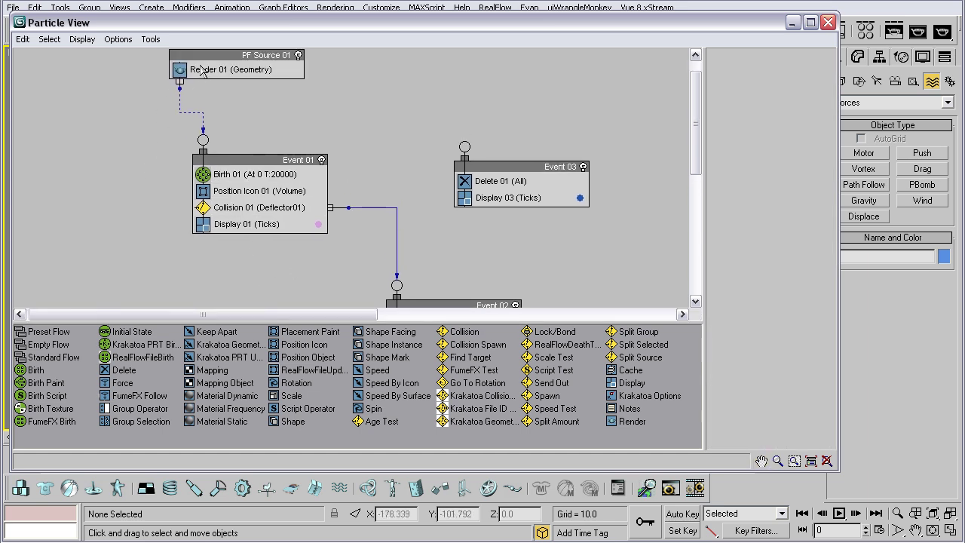
left_click_drag(152, 142, 385, 278)
left_click(242, 145)
left_click(221, 176)
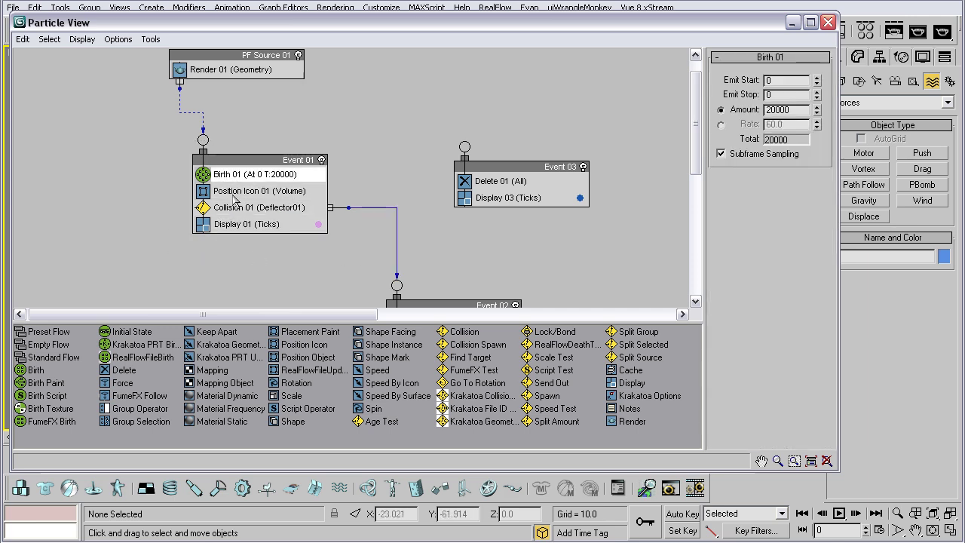
left_click(235, 192)
left_click(231, 208)
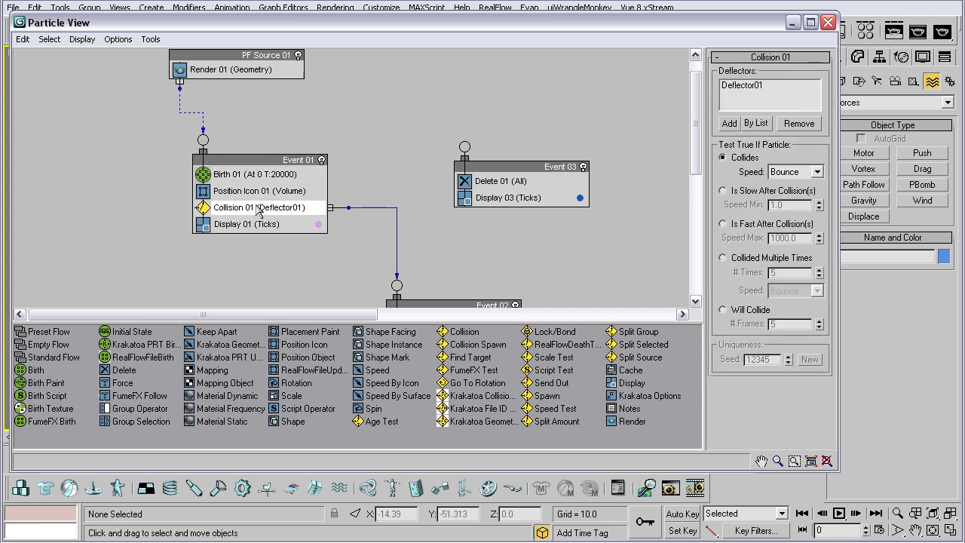
Examine Event 02 with its Force and Display operators, fed by the Collision test.
middle_click_drag(300, 275, 164, 193)
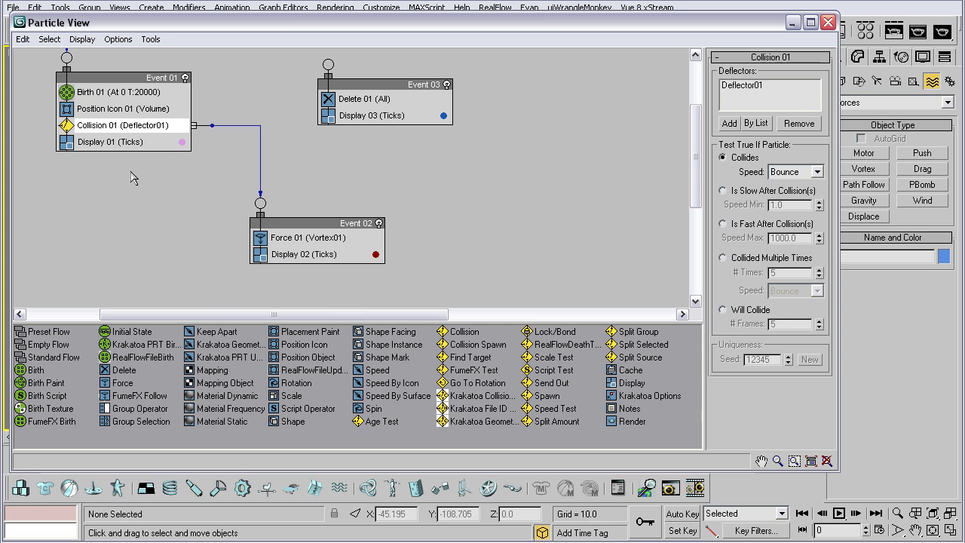
left_click(196, 225)
left_click_drag(210, 188, 424, 296)
left_click(193, 275)
middle_click_drag(79, 225, 146, 212)
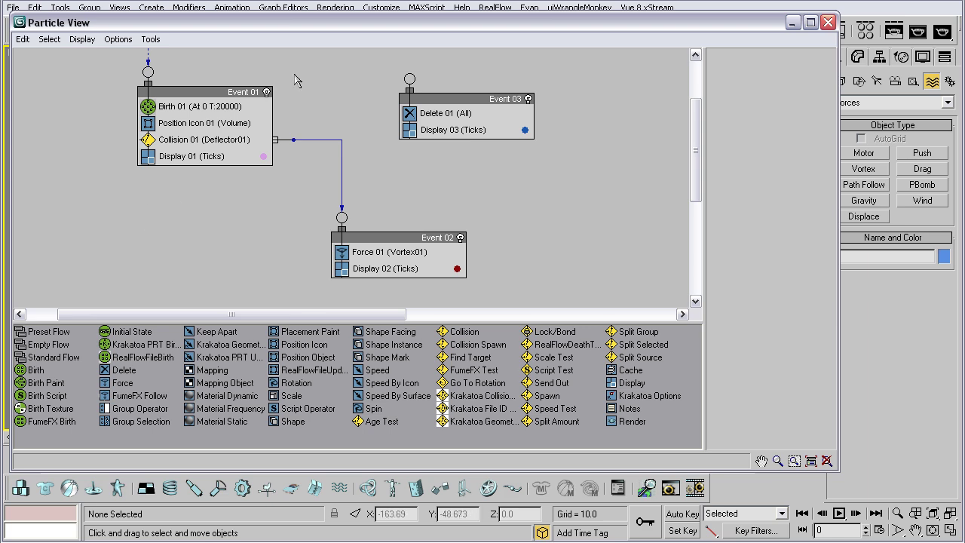
Compare the operators grouped in Event 01 with the Force and Display operators grouped in Event 02.
middle_click_drag(88, 146, 88, 196)
left_click_drag(75, 112, 206, 285)
left_click(223, 284)
middle_click_drag(251, 300, 209, 235)
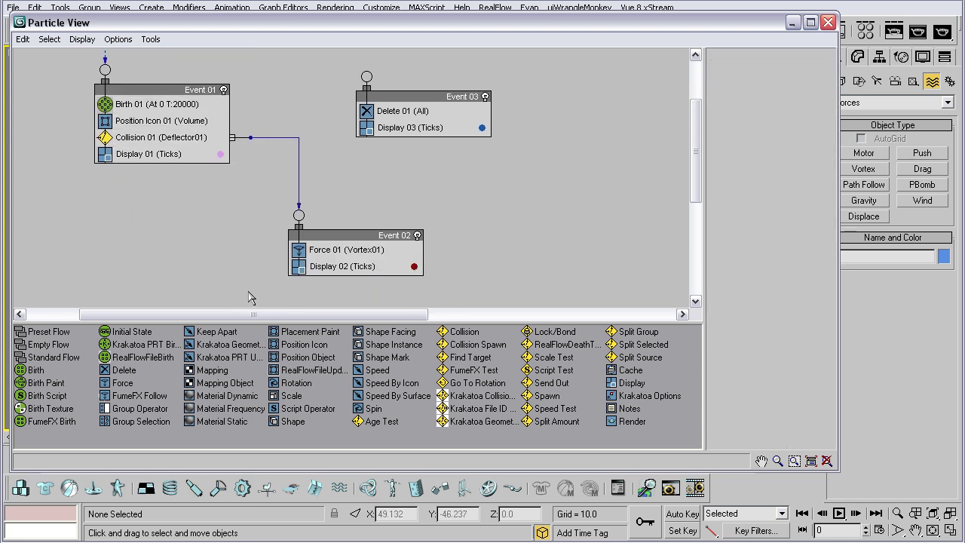
middle_click_drag(245, 274, 246, 260)
left_click_drag(253, 203, 366, 288)
left_click(217, 251)
middle_click_drag(121, 235, 191, 280)
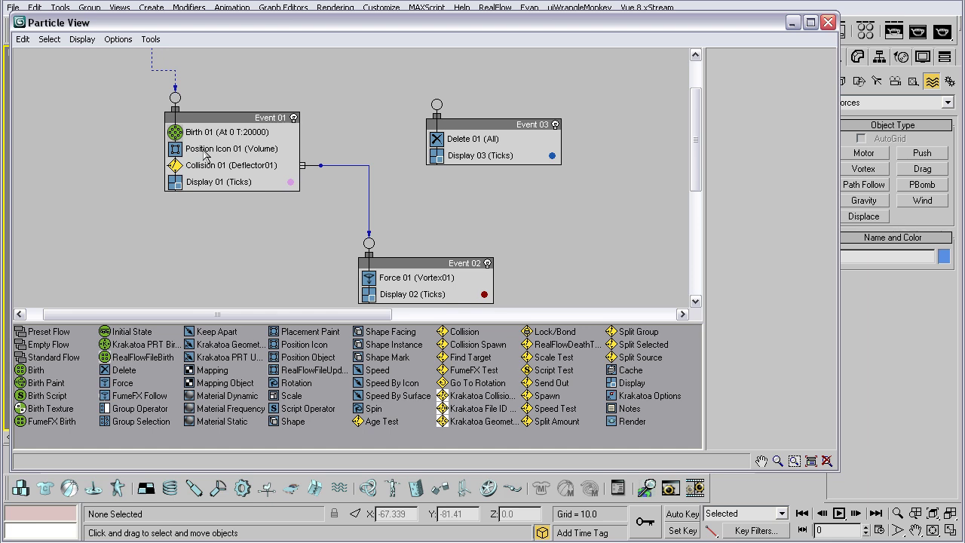
Trace the flow from PF Source 01 through the Collision test of Event 01 to Event 02.
middle_click_drag(107, 159, 102, 196)
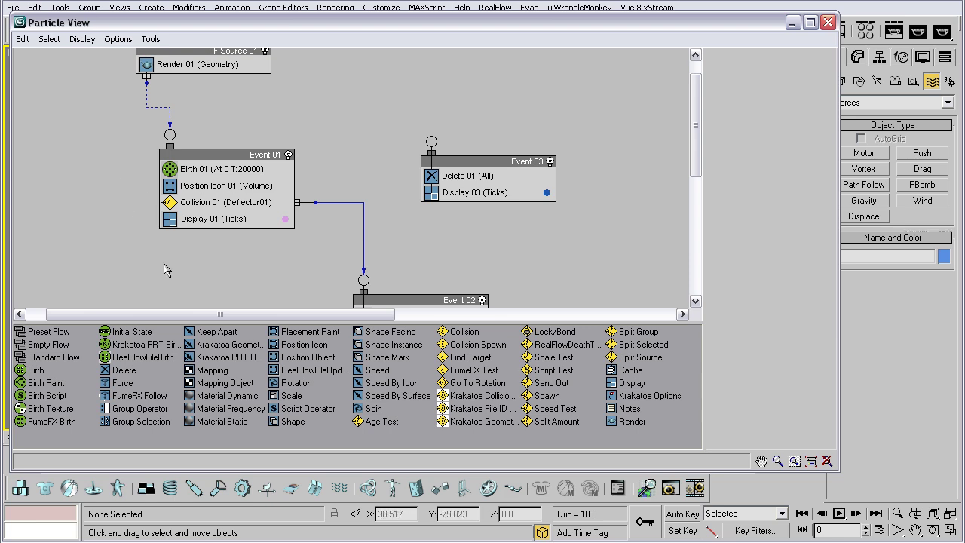
middle_click_drag(163, 296, 126, 190)
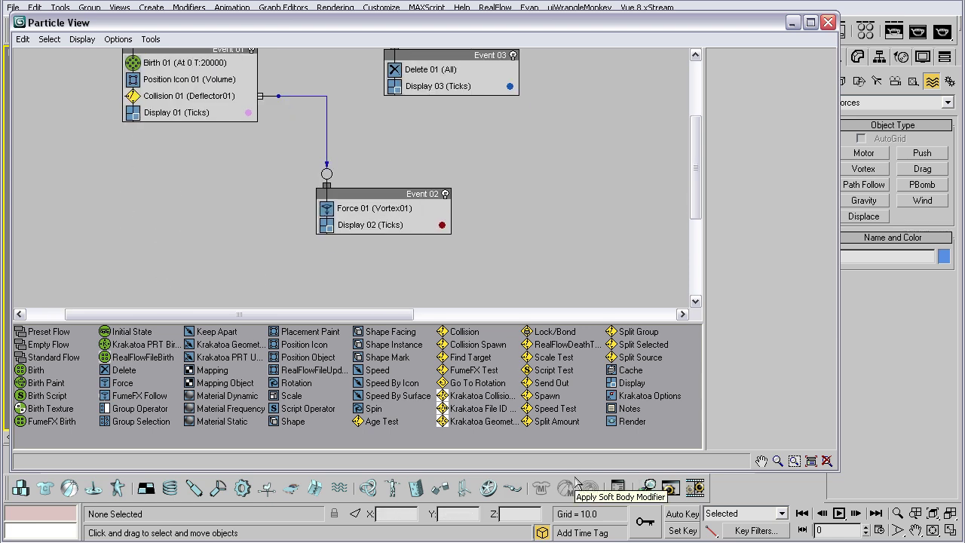
middle_click_drag(120, 133, 139, 190)
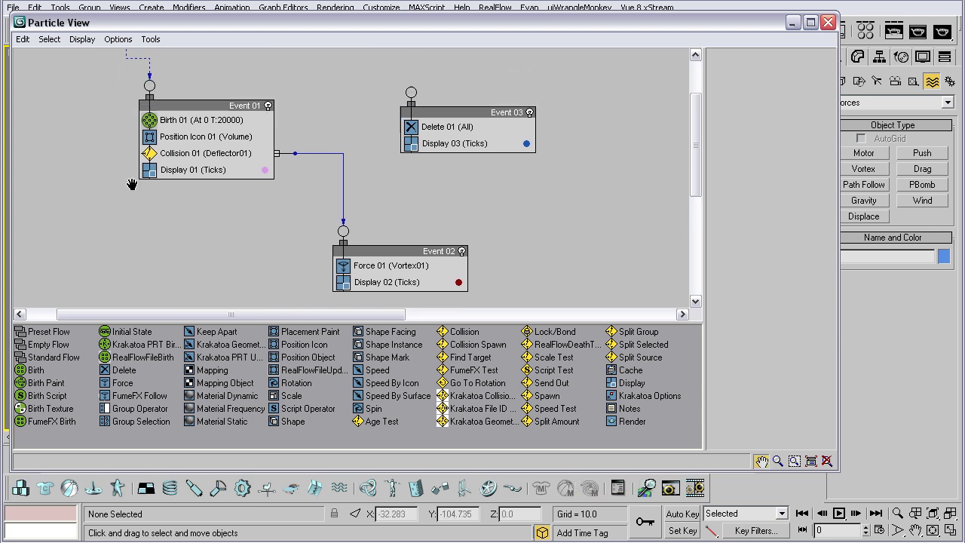
middle_click_drag(96, 145, 107, 189)
middle_click_drag(122, 245, 107, 198)
middle_click_drag(225, 221, 172, 218)
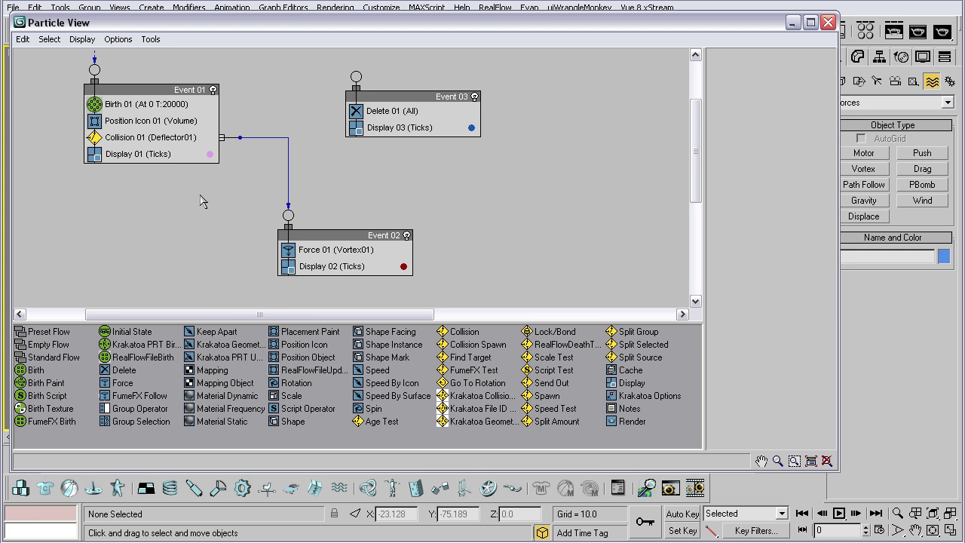
middle_click_drag(94, 194, 95, 196)
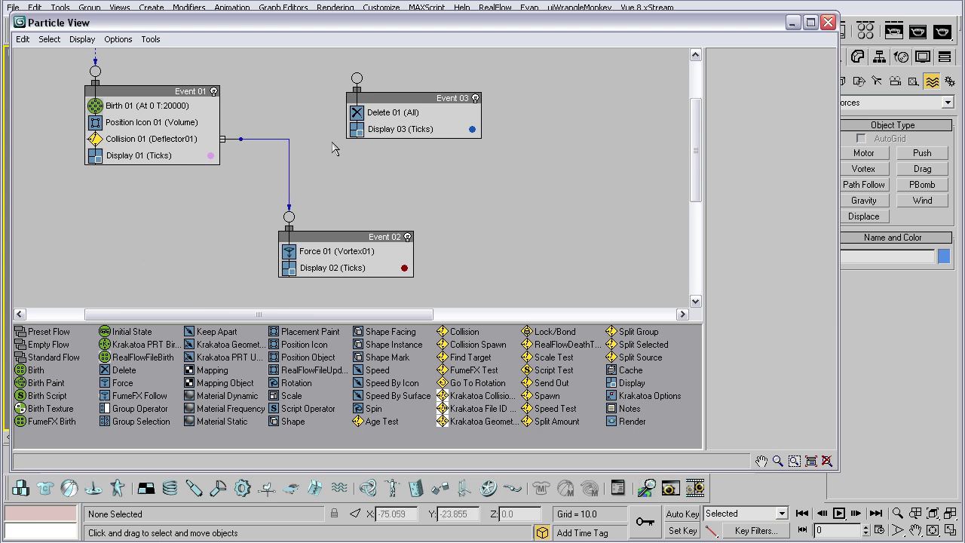
middle_click_drag(210, 307, 206, 261)
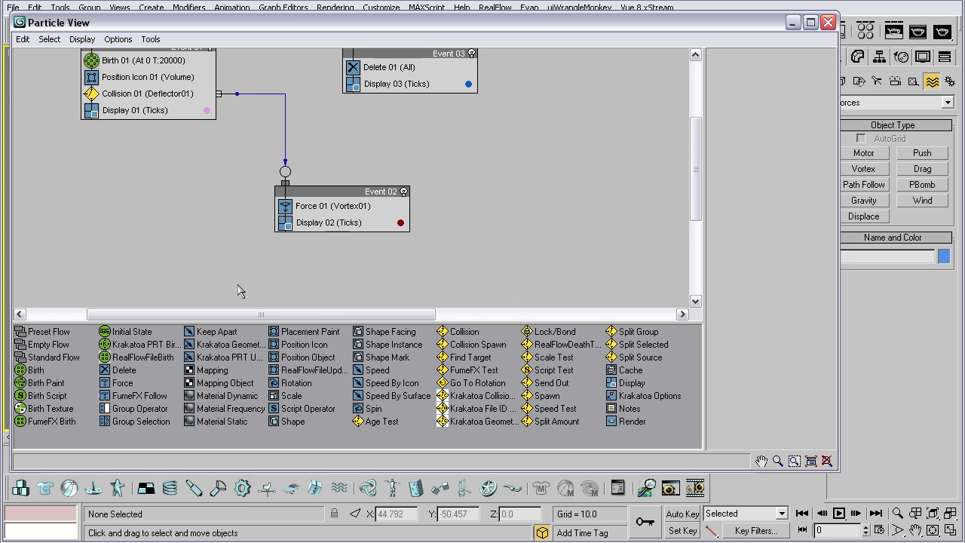
middle_click_drag(143, 152, 149, 211)
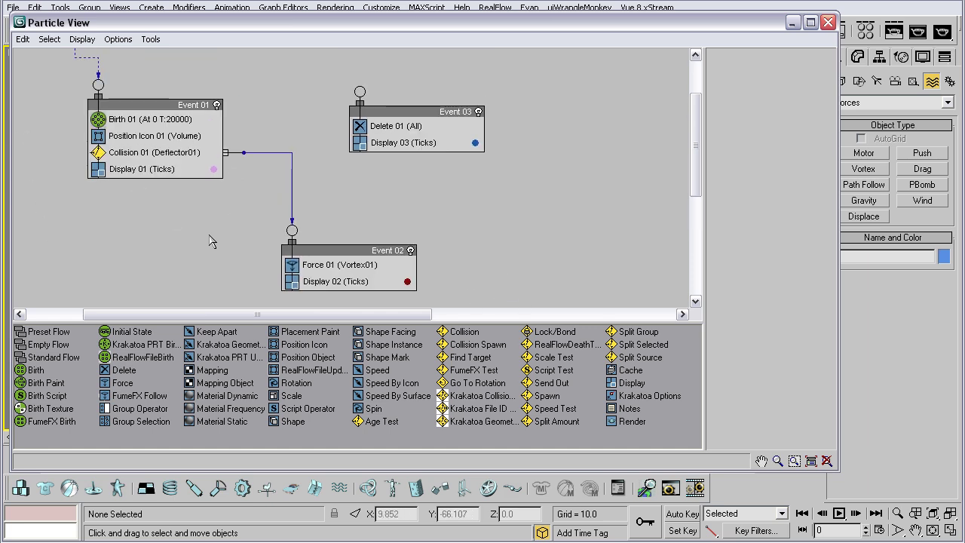
middle_click_drag(193, 237, 200, 258)
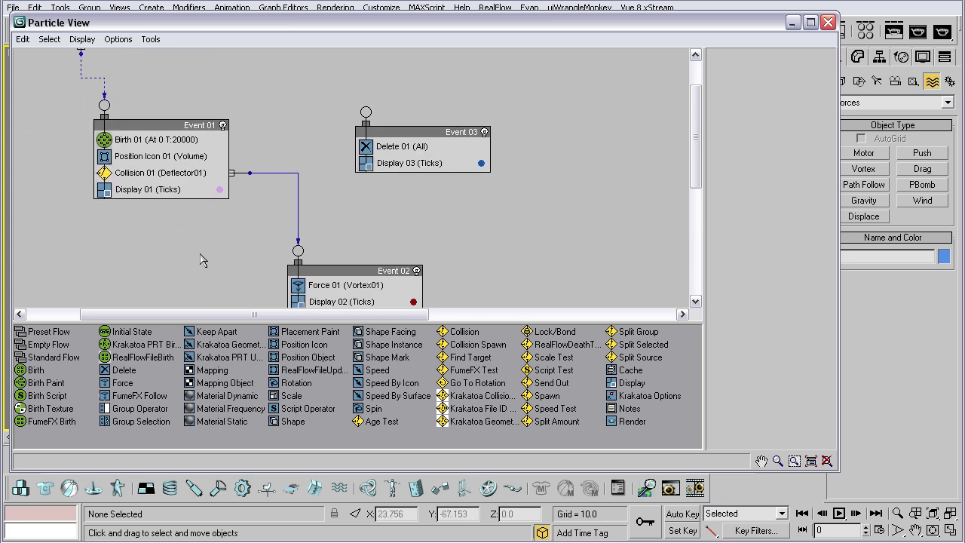
Review the operator stack of Event 01 and its connection to the Render operator in PF Source 01.
left_click_drag(73, 108, 249, 225)
left_click(185, 276)
middle_click_drag(181, 280, 160, 280)
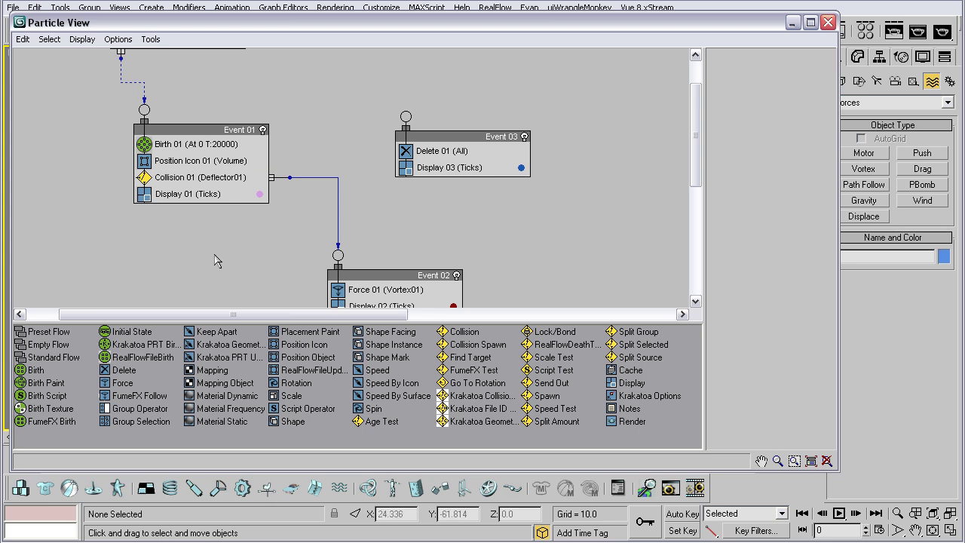
middle_click_drag(214, 252, 216, 261)
middle_click_drag(112, 164, 120, 181)
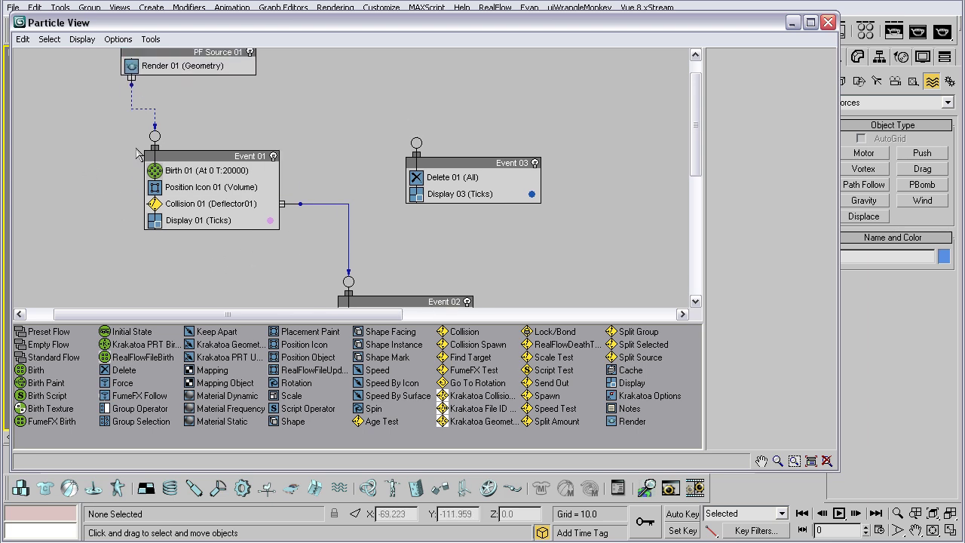
left_click_drag(113, 124, 326, 280)
left_click(236, 277)
middle_click_drag(108, 245, 93, 225)
middle_click_drag(119, 261, 155, 218)
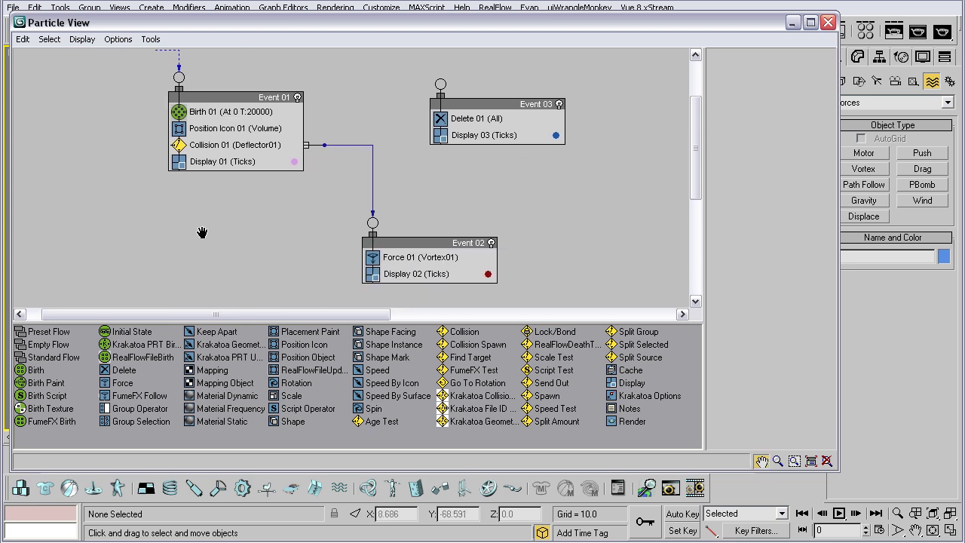
middle_click_drag(233, 246, 218, 237)
scroll(178, 212, "up", 4)
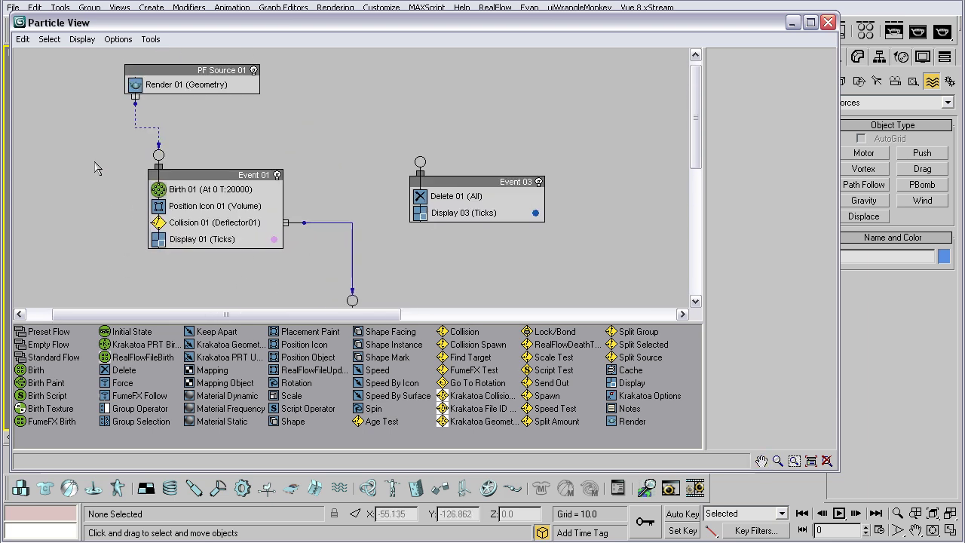
middle_click_drag(95, 224, 86, 252)
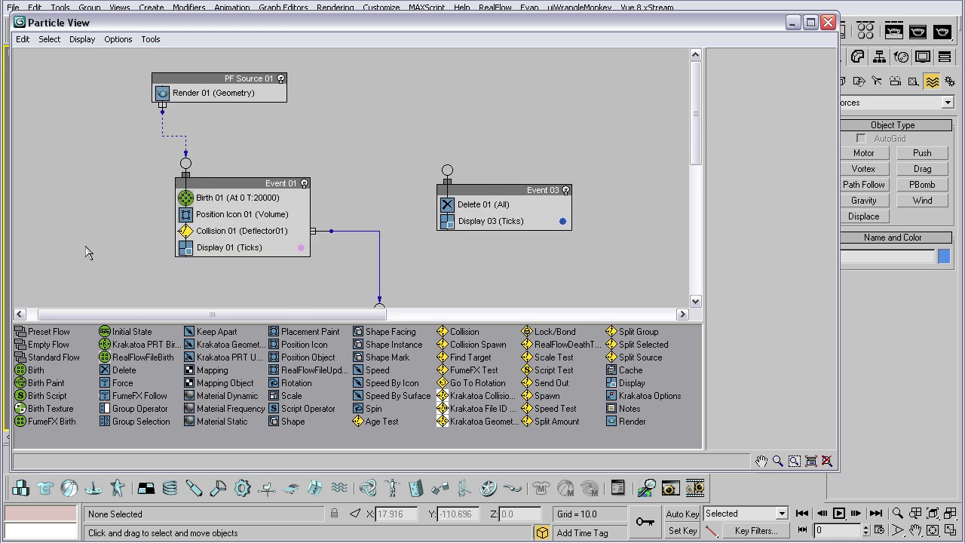
middle_click_drag(121, 210, 97, 164)
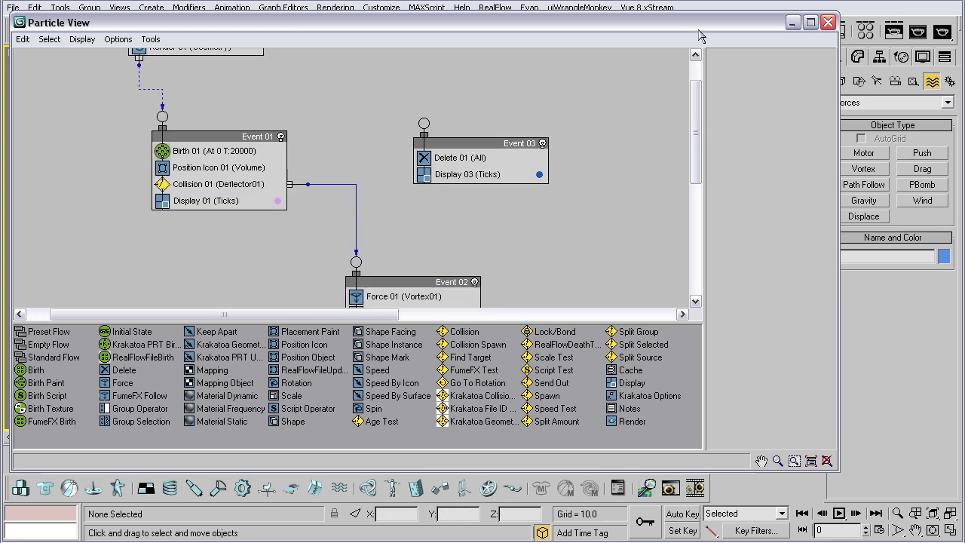
Close Particle View and preview the particles at frame 153, back at frame 0, around frame 132 and at frame 67.
left_click_drag(697, 27, 707, 44)
left_click(843, 25)
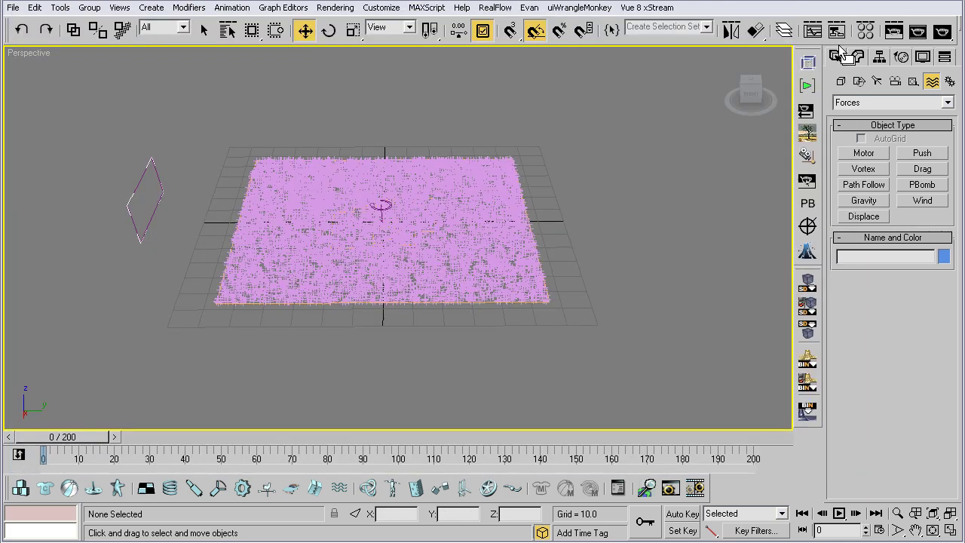
left_click_drag(100, 437, 608, 462)
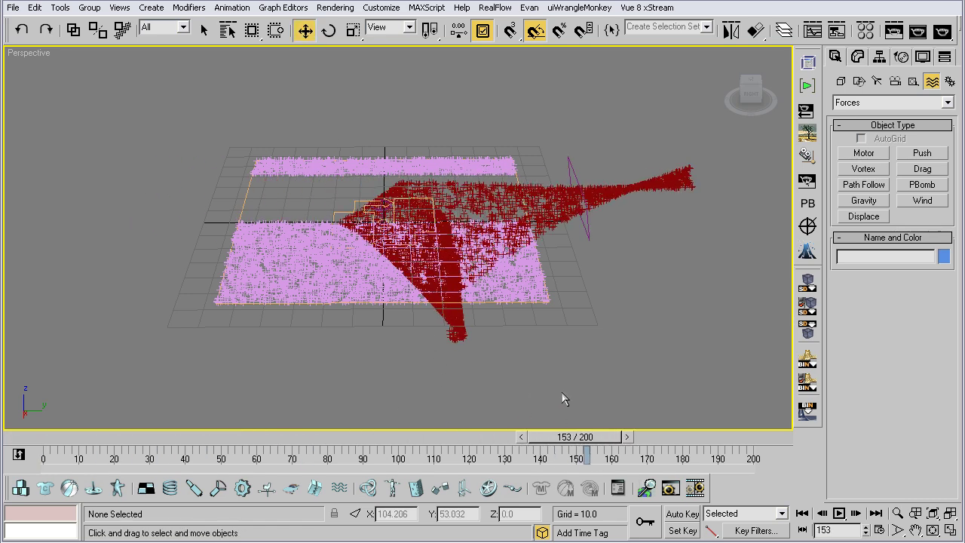
left_click_drag(588, 439, 98, 433)
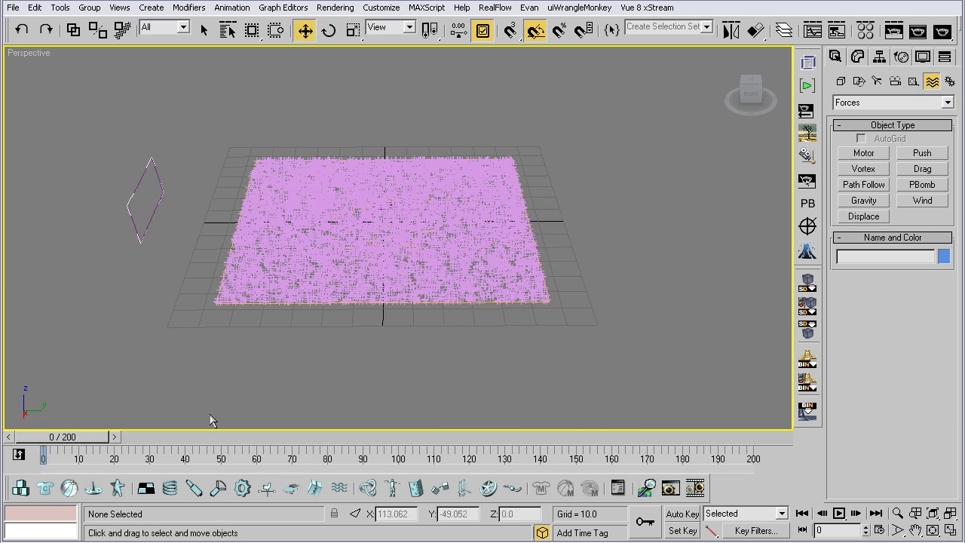
left_click_drag(83, 436, 513, 447)
key("w")
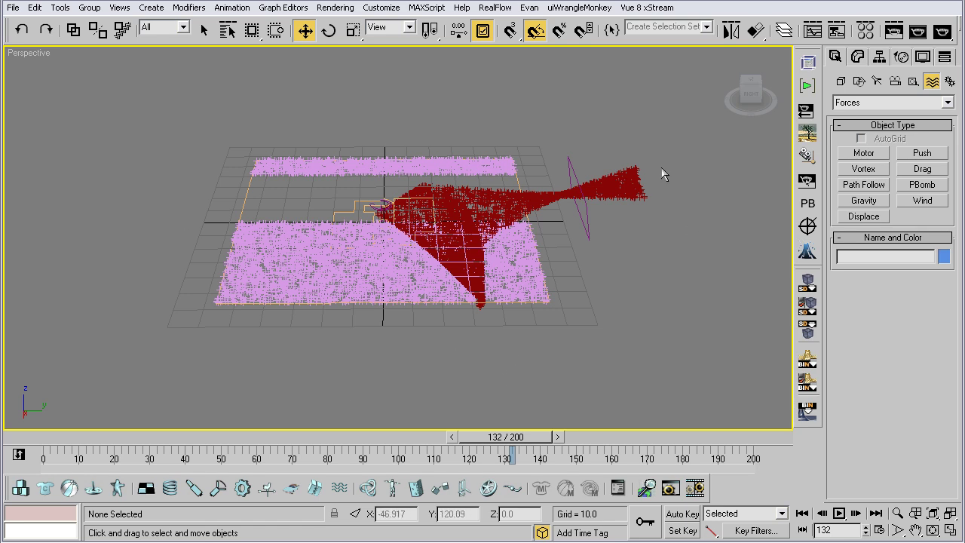
mouse_move(477, 442)
left_mouse_down()
mouse_move(549, 442)
mouse_move(482, 440)
left_mouse_up()
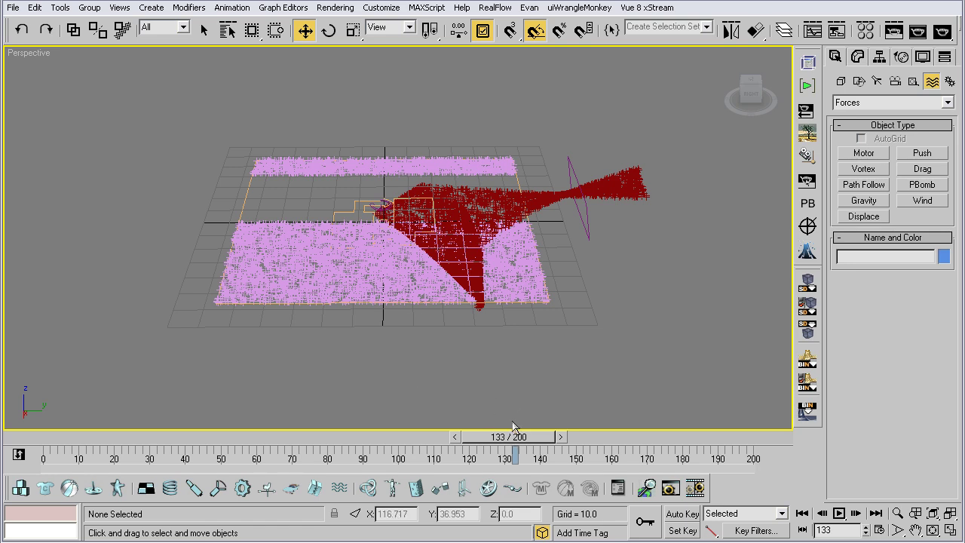
mouse_move(501, 437)
left_mouse_down()
mouse_move(53, 441)
mouse_move(296, 426)
left_mouse_up()
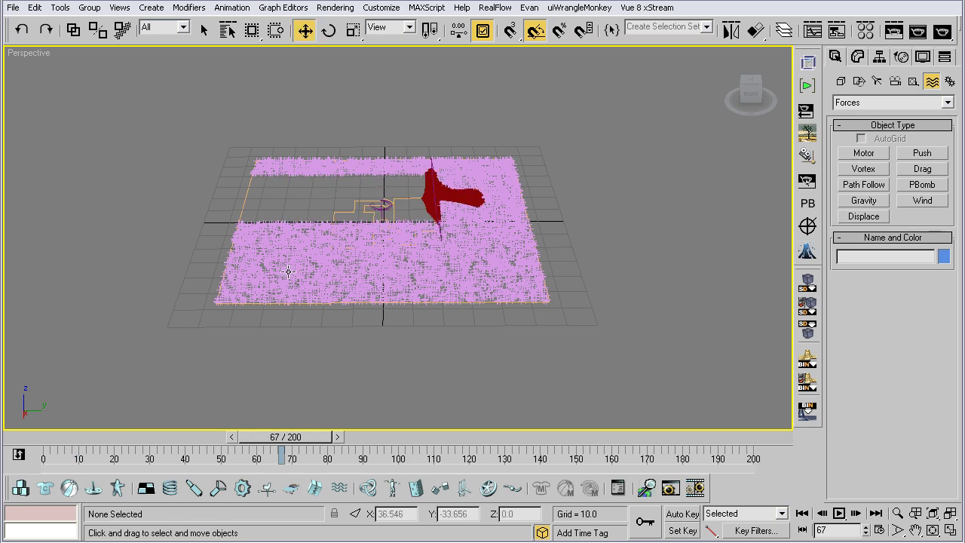
Reopen Particle View and inspect the settings of the Render operator in PF Source 01.
key("6")
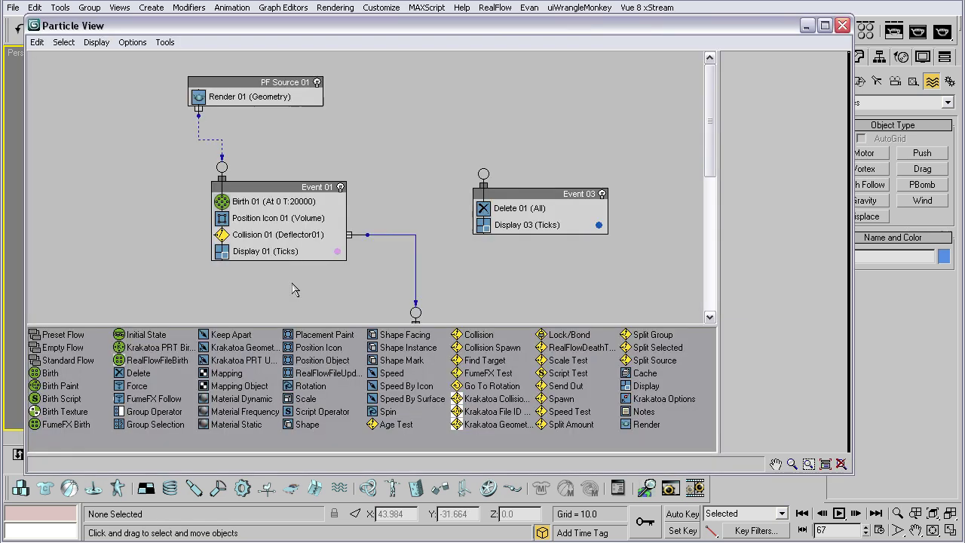
left_click(230, 97)
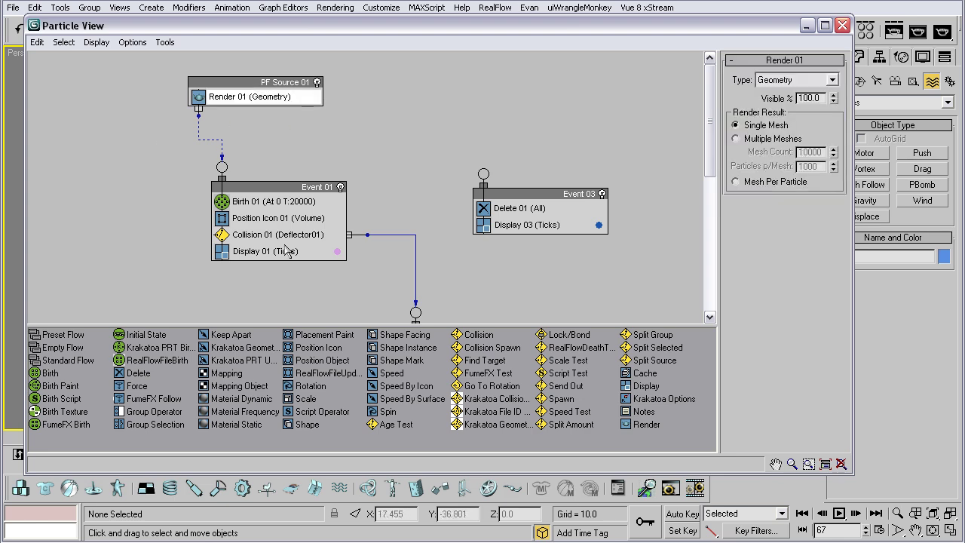
left_click_drag(145, 69, 340, 130)
left_click(279, 143)
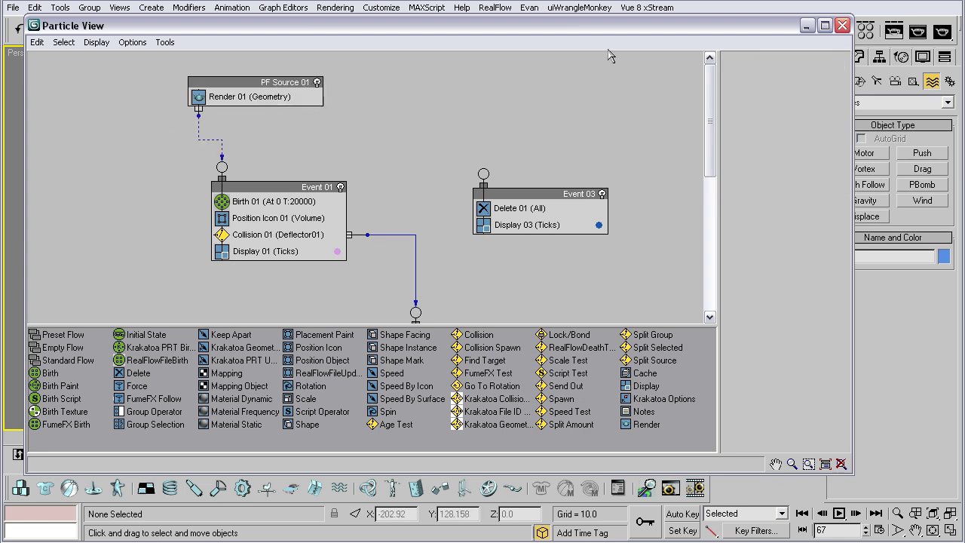
Move the Particle View window aside, select one object in the perspective viewport and bring the window back.
left_click_drag(612, 32, 958, 356)
left_click_drag(222, 186, 276, 216)
double_click(506, 352)
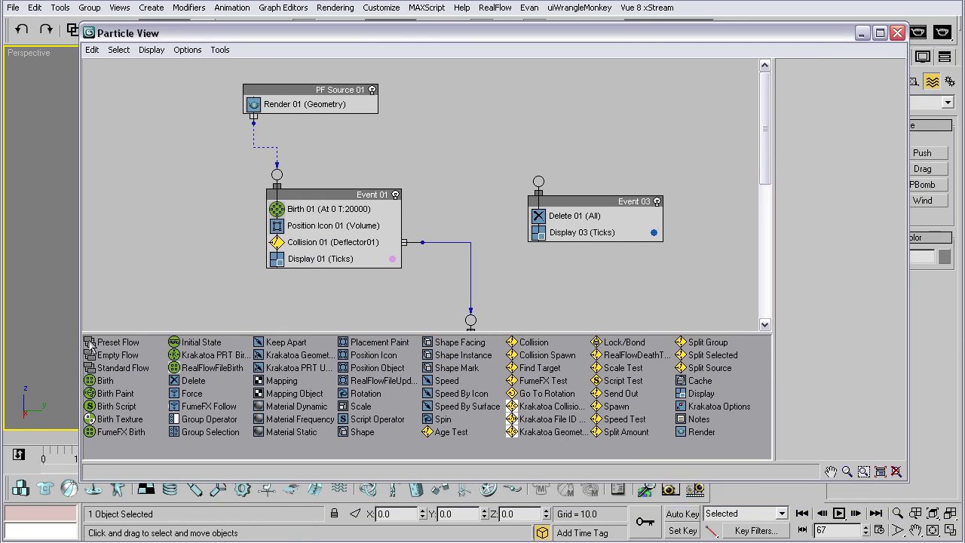
Place a Preset Flow in the event display to view the available presets, and cancel without choosing one.
left_click(117, 344)
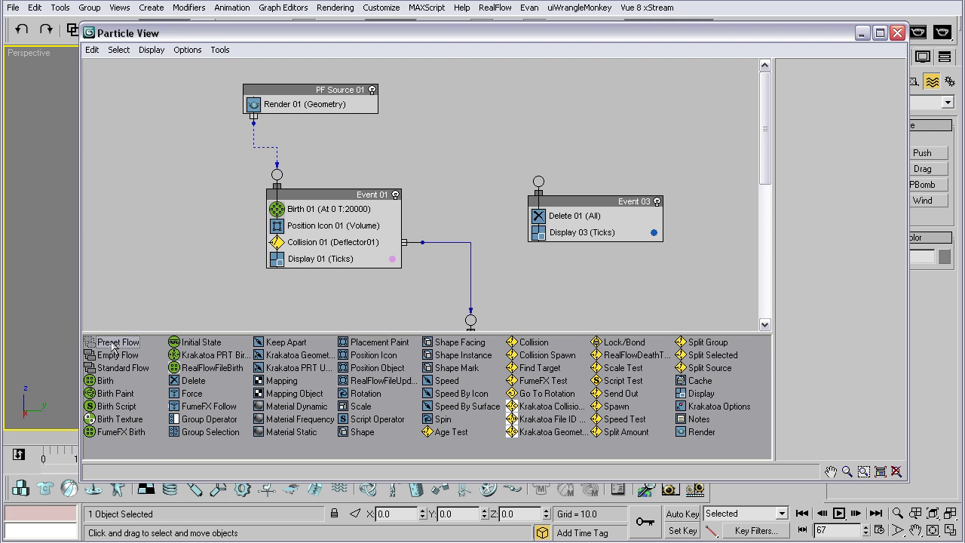
left_click_drag(118, 344, 178, 295)
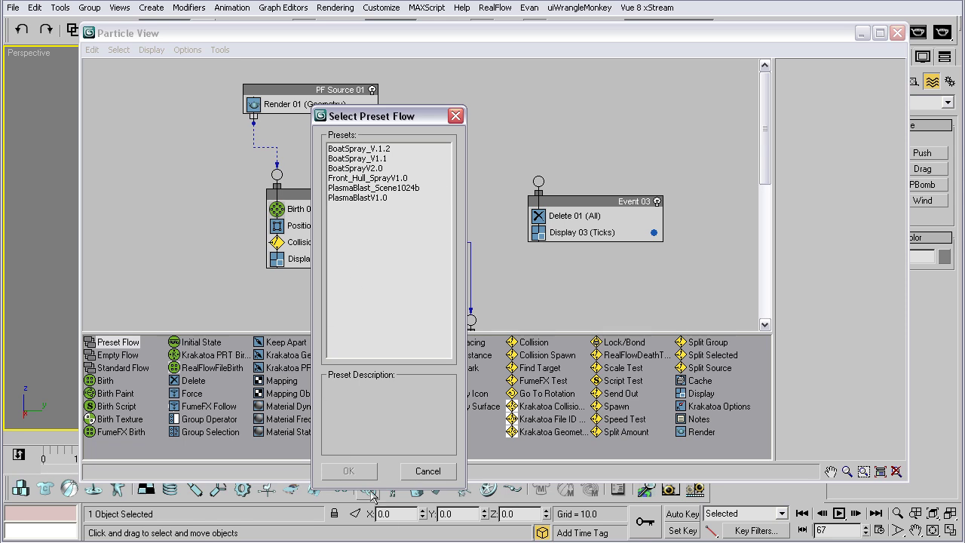
left_click(422, 472)
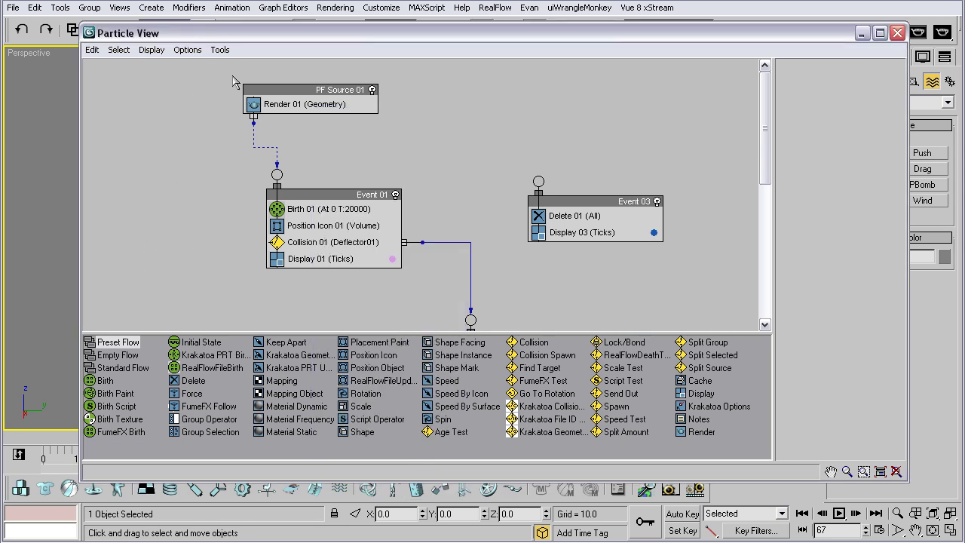
View the options for saving the scene as a preset in the Particle Flow Preset Manager and close it.
left_click(219, 49)
left_click(248, 91)
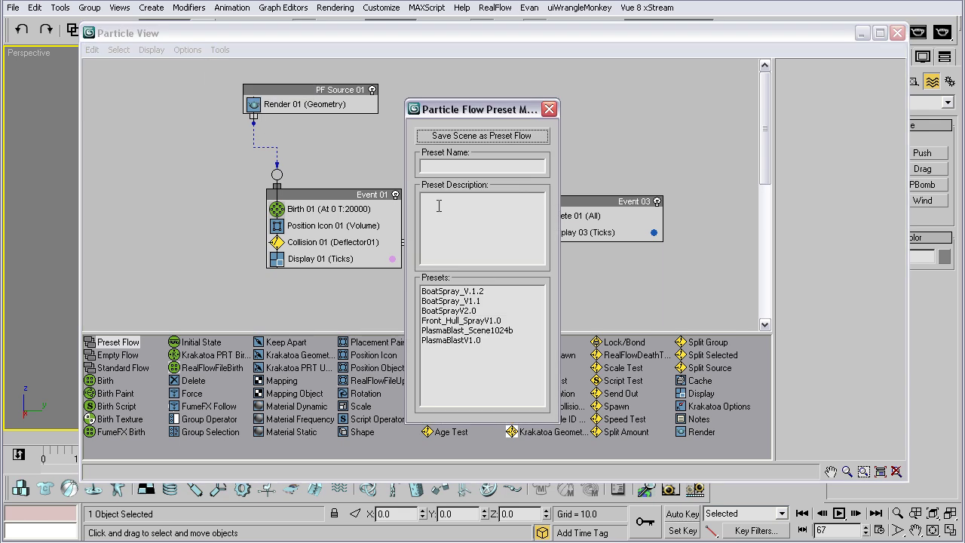
left_click(549, 109)
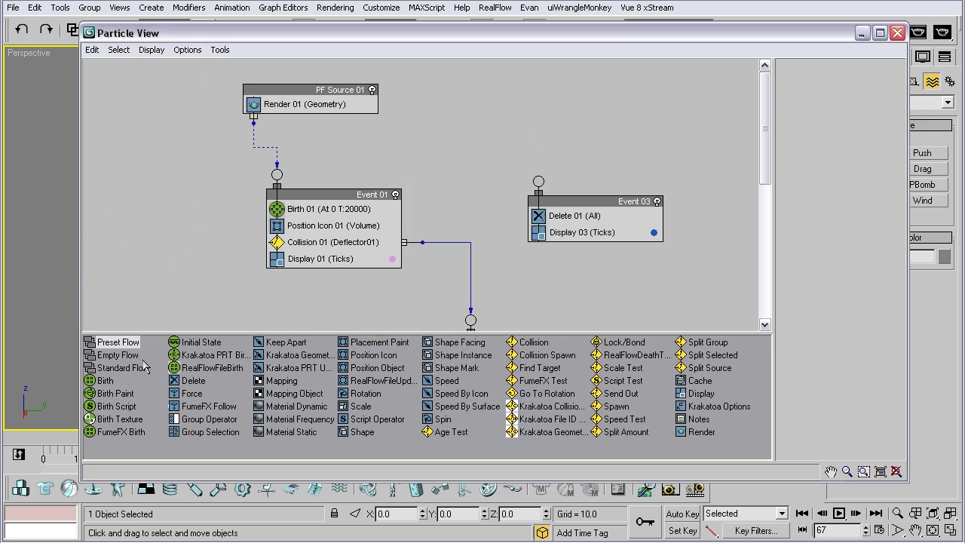
Add an Empty Flow beside the existing flow, delete it, and compare it with PF Source 01.
left_click(113, 355)
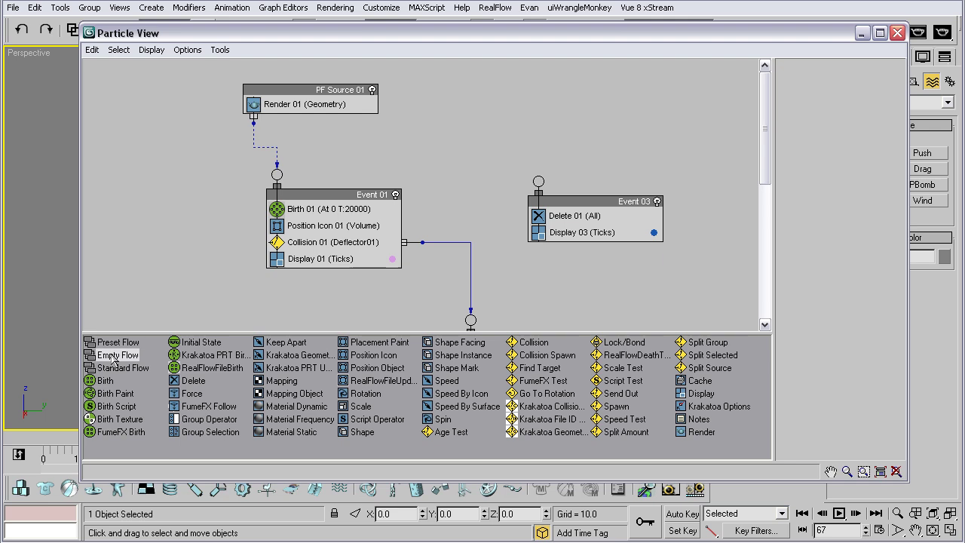
left_click_drag(110, 359, 148, 225)
key("Delete")
left_click_drag(211, 76, 423, 143)
left_click(301, 148)
Add a Standard Flow in the empty area beyond Event 03.
left_click(132, 366)
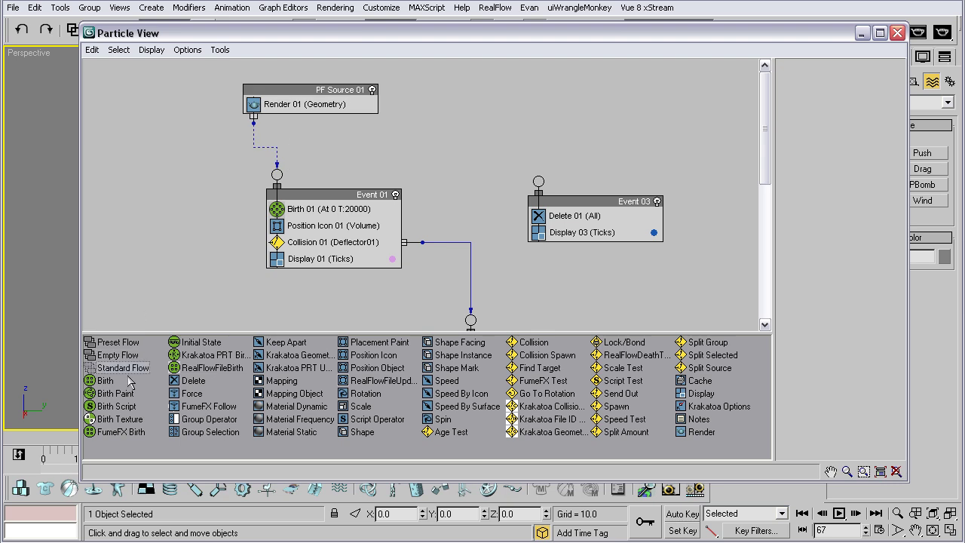
middle_click_drag(590, 303, 108, 246)
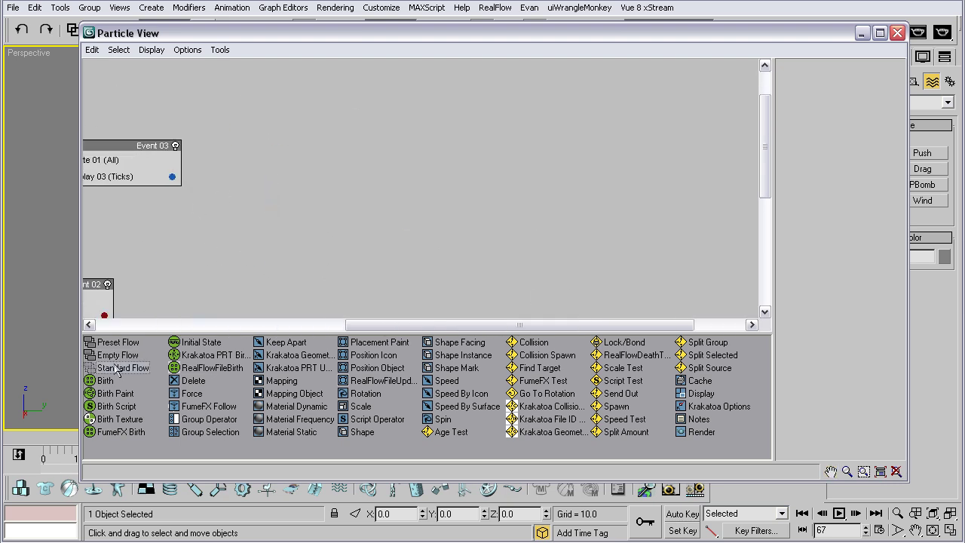
left_click_drag(115, 370, 482, 130)
middle_click_drag(415, 237, 426, 175)
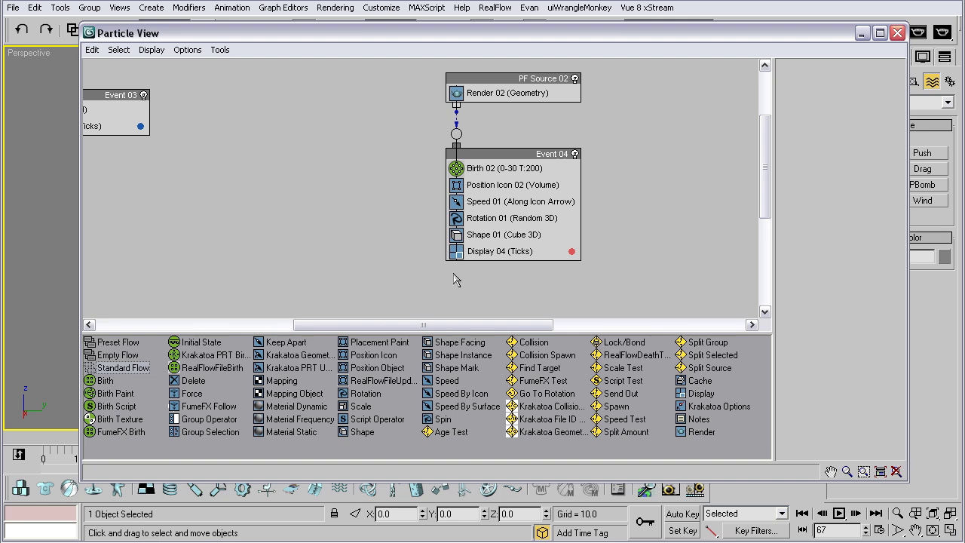
Review the Standard Flow's operators in Event 04 and delete PF Source 02 together with that event.
scroll(401, 206, "up", 2)
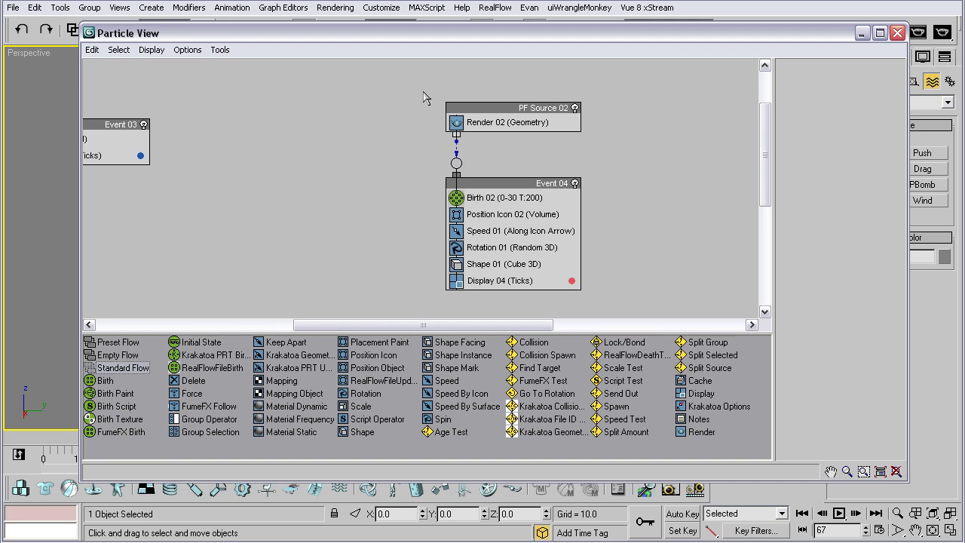
scroll(393, 185, "up", 1)
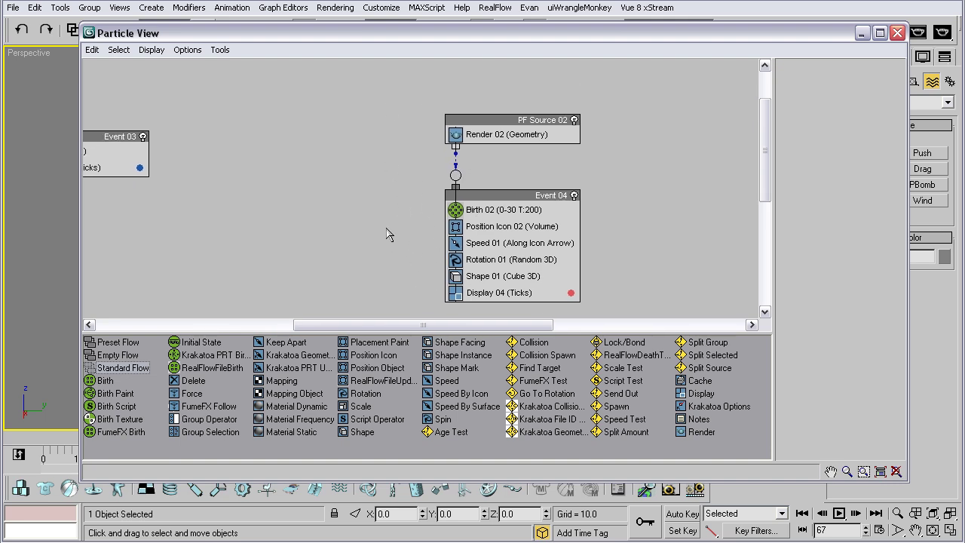
left_click_drag(379, 86, 548, 264)
key("Delete")
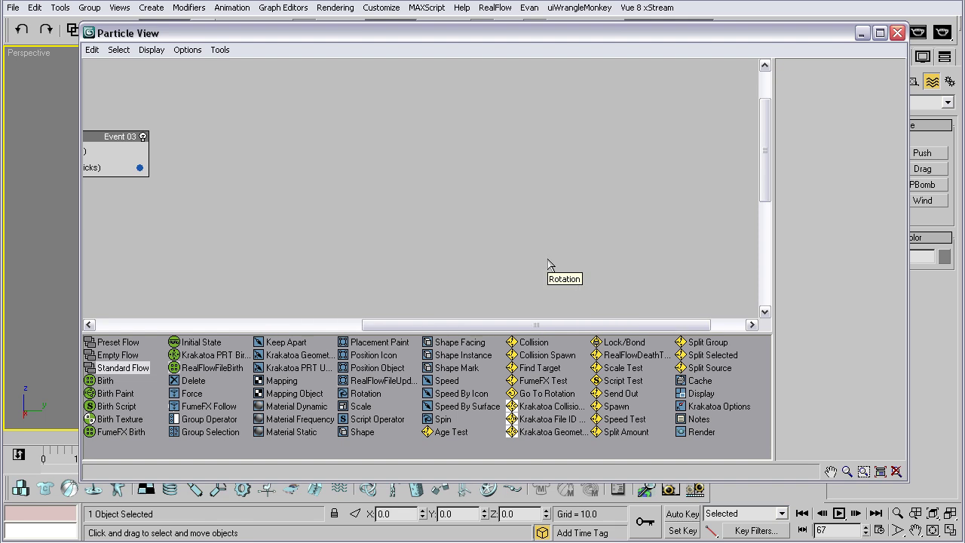
middle_click_drag(162, 232, 472, 269)
middle_click_drag(199, 258, 439, 300)
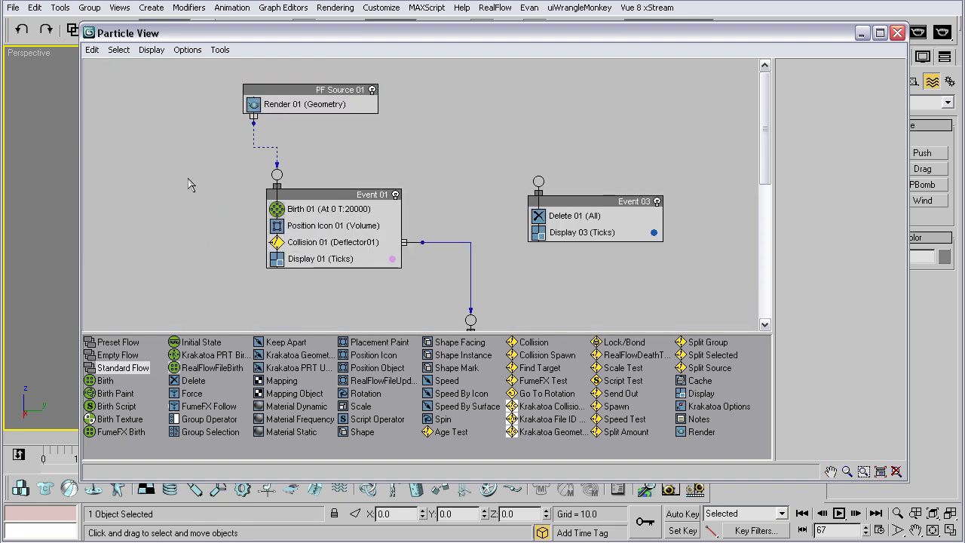
Add an Empty Flow beside PF Source 01 and place a Birth operator as a separate event below it.
left_click_drag(207, 76, 443, 132)
left_click(178, 296)
left_click_drag(109, 358, 109, 86)
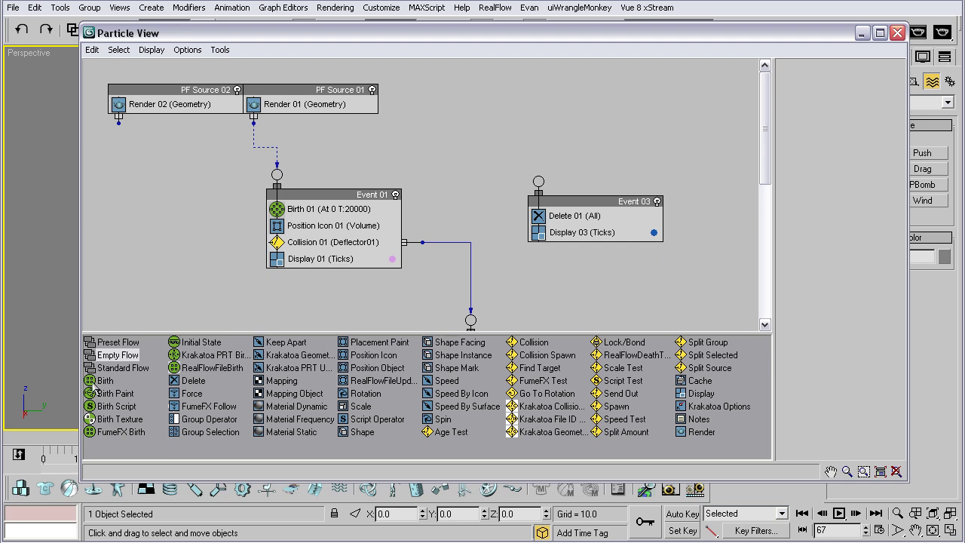
left_click_drag(103, 381, 107, 236)
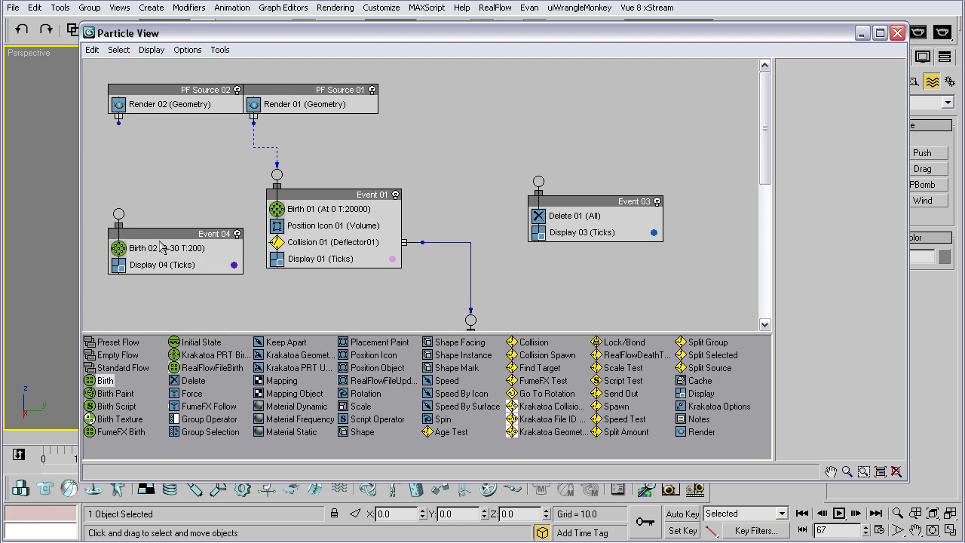
left_click_drag(163, 249, 167, 209)
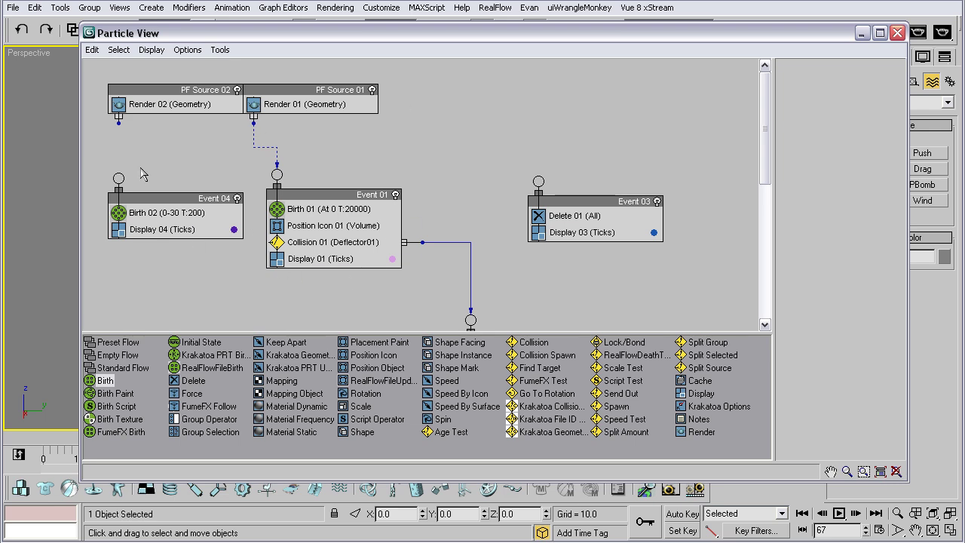
mouse_move(151, 196)
left_mouse_down()
mouse_move(113, 197)
mouse_move(133, 195)
left_mouse_up()
left_click(172, 292)
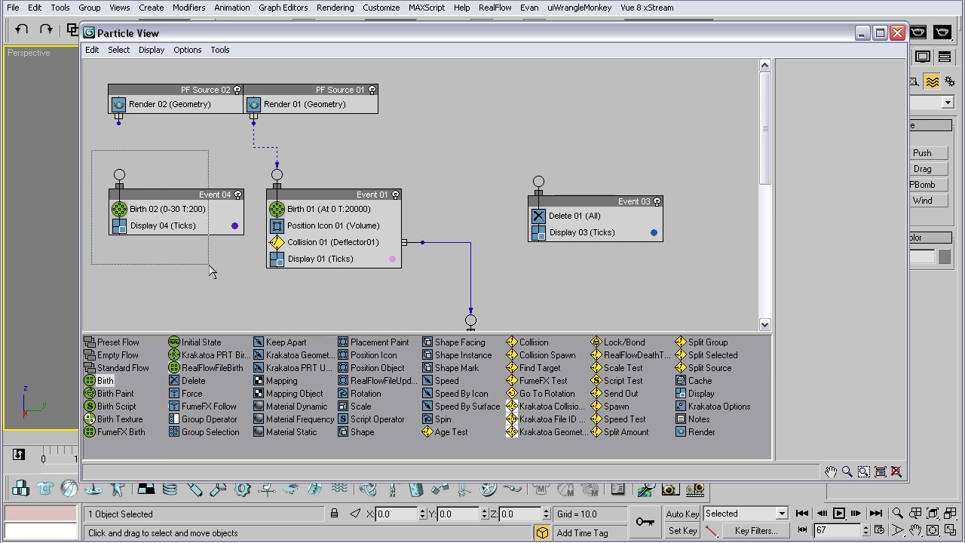
Delete the separate Birth event and the Empty Flow PF Source 02.
left_click_drag(90, 149, 193, 272)
key("Delete")
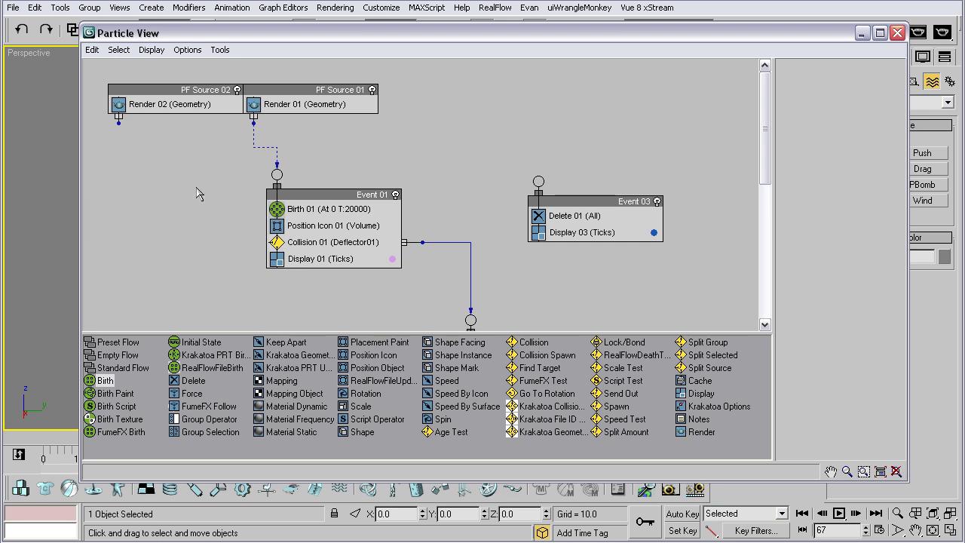
left_click(283, 87)
left_click_drag(187, 89, 187, 111)
left_click_drag(131, 72, 181, 188)
key("Delete")
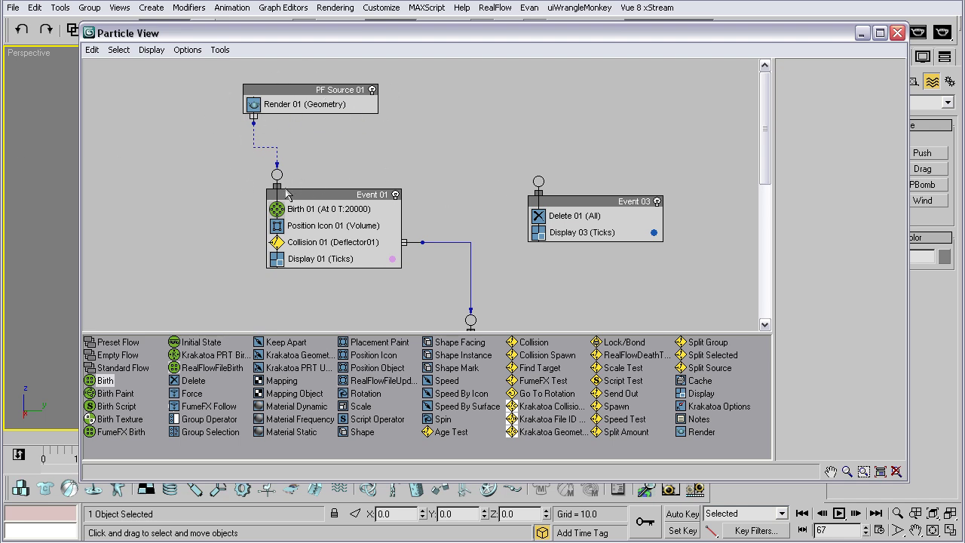
Examine the operators grouped in Event 01 and how the event is wired to PF Source 01.
left_click_drag(217, 173, 422, 296)
left_click(183, 279)
left_click_drag(226, 173, 407, 319)
left_click_drag(221, 157, 428, 309)
left_click_drag(210, 164, 433, 294)
left_click(431, 321)
left_click_drag(306, 197, 314, 201)
left_click(329, 196)
left_click(228, 173)
left_click_drag(431, 294, 249, 181)
left_click(228, 196)
left_click(295, 199)
left_click(261, 194)
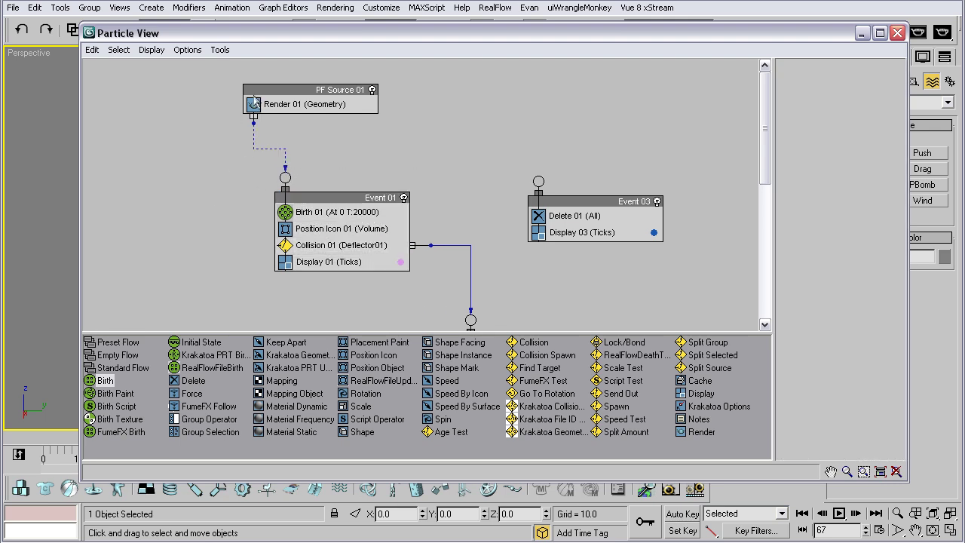
left_click_drag(277, 94, 268, 93)
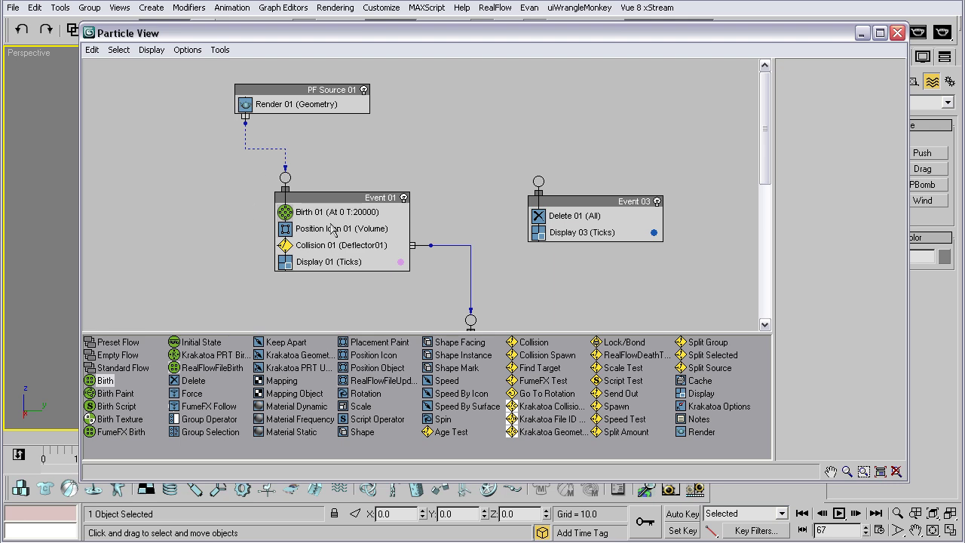
View the Position Icon 01 settings in Event 01 and compare the Position Icon and Position Object operators.
left_click(312, 231)
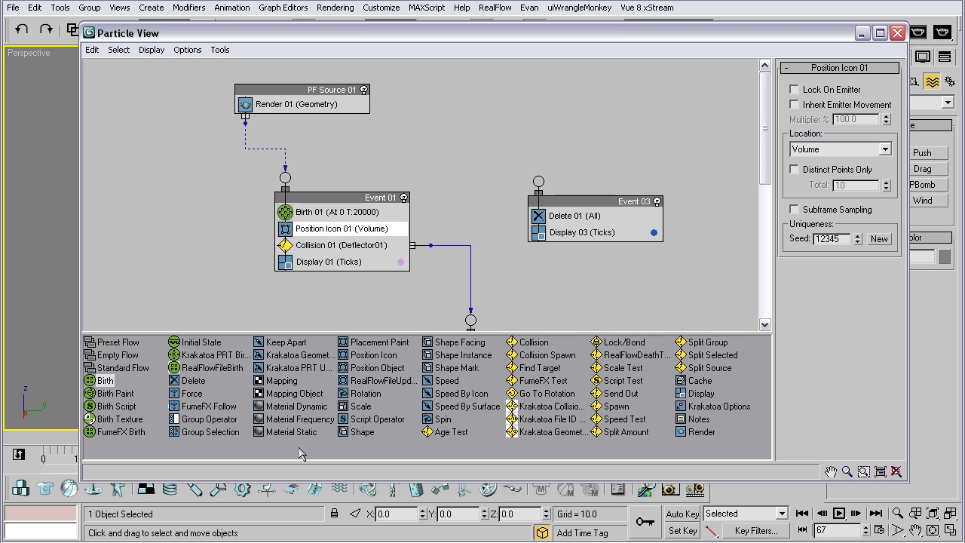
left_click(365, 359)
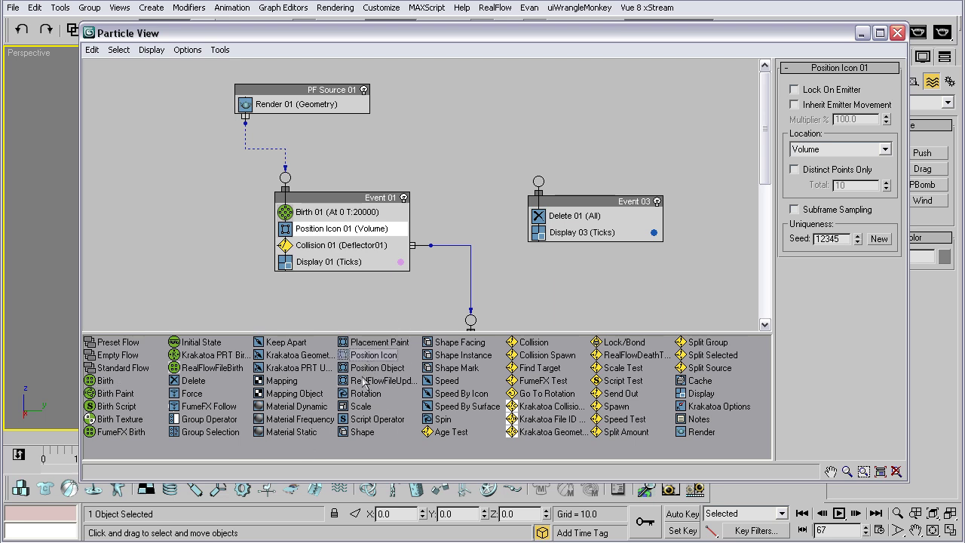
left_click(359, 368)
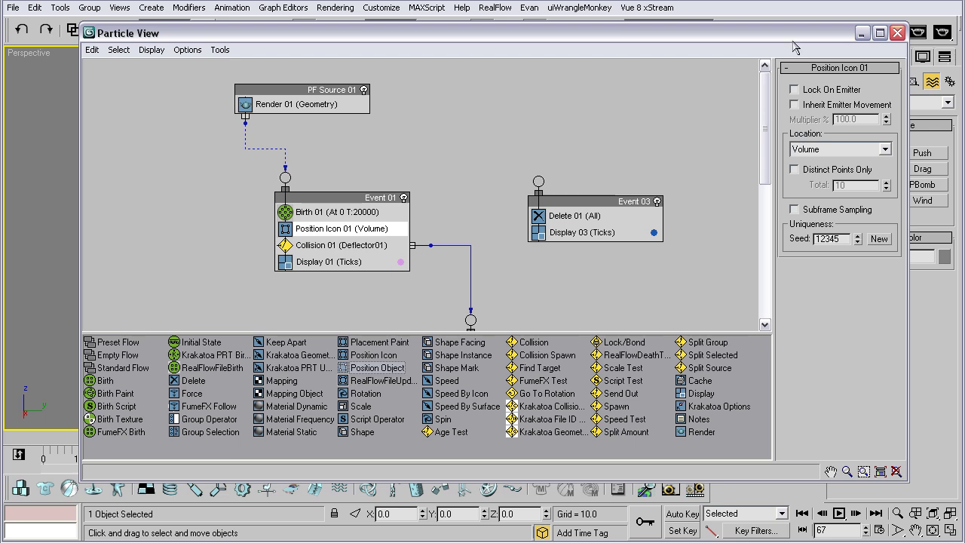
left_click_drag(785, 35, 758, 29)
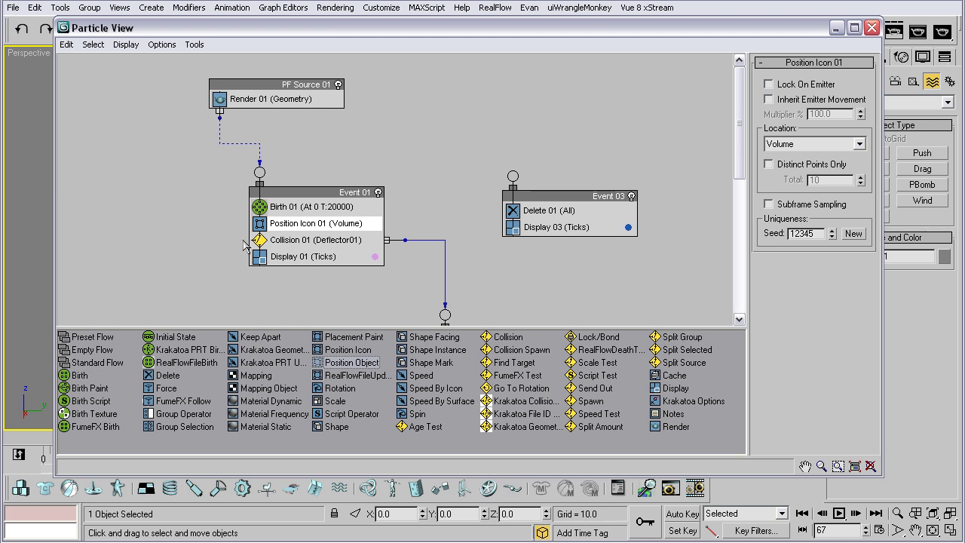
left_click(190, 248)
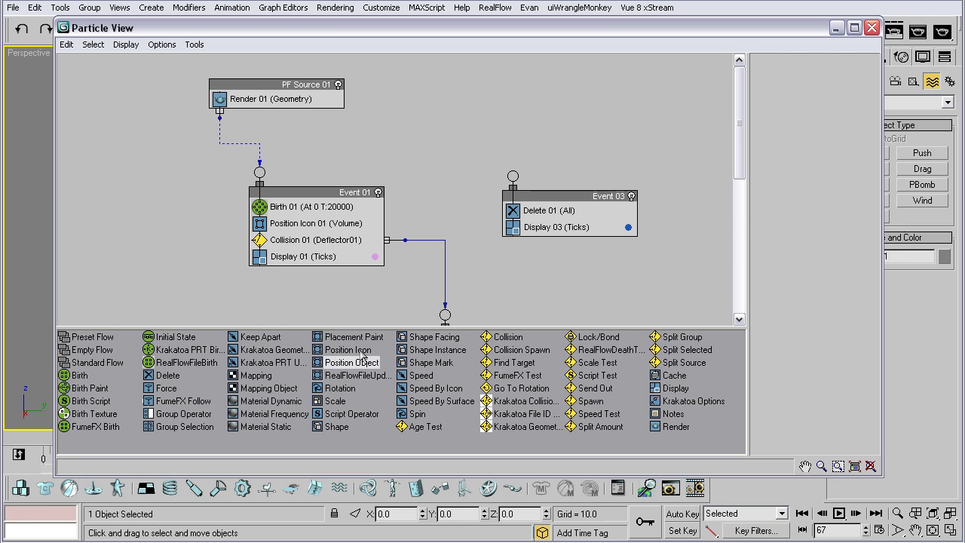
left_click(326, 348)
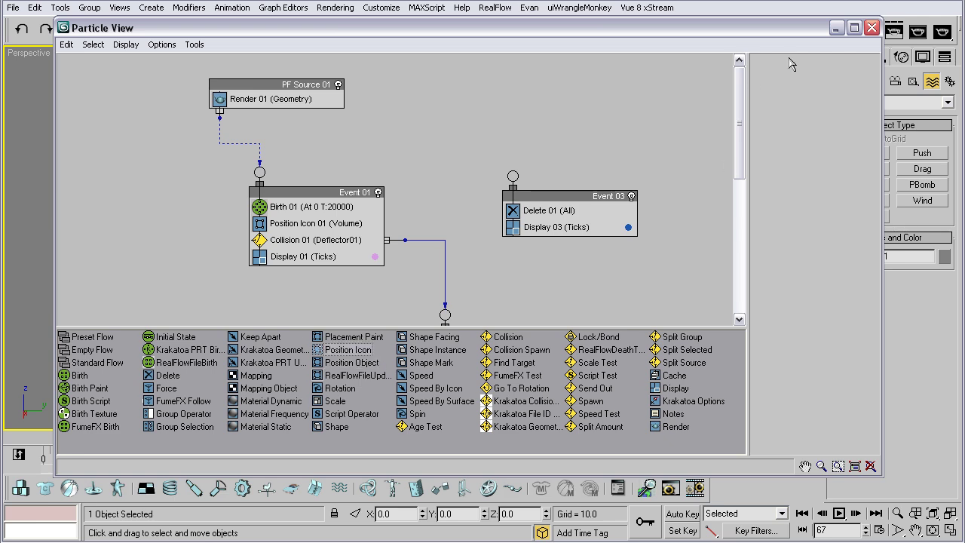
Close Particle View and view the emitter icon types available for PF Source 01.
left_click(870, 27)
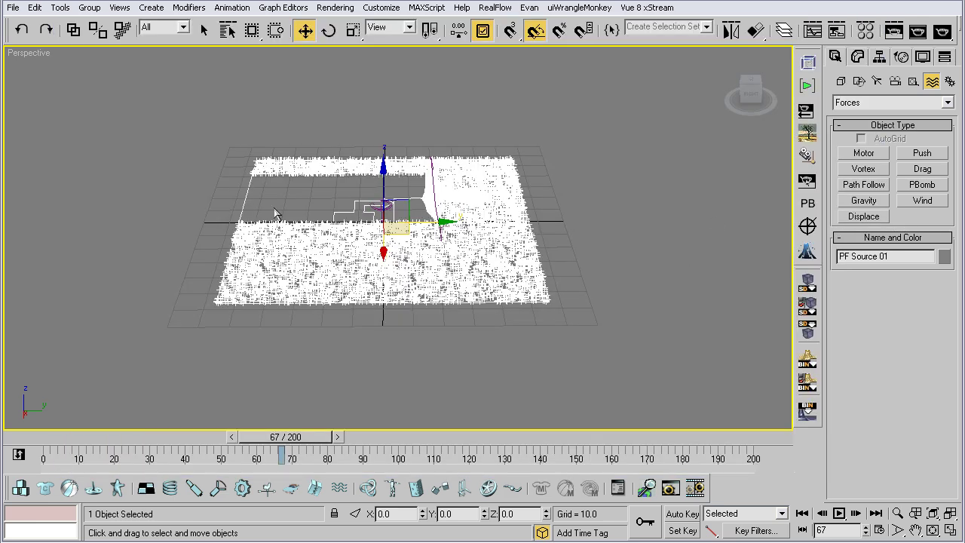
left_click(858, 57)
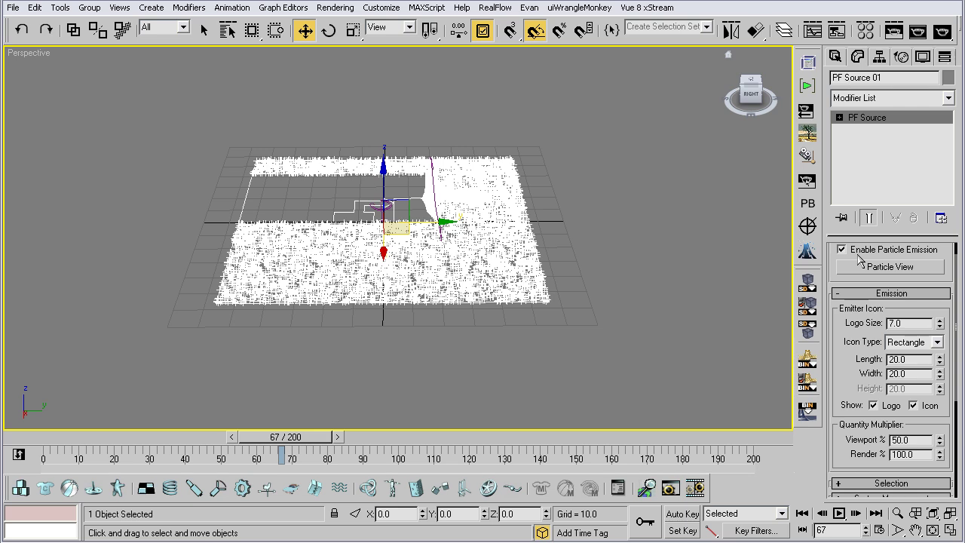
left_click(937, 343)
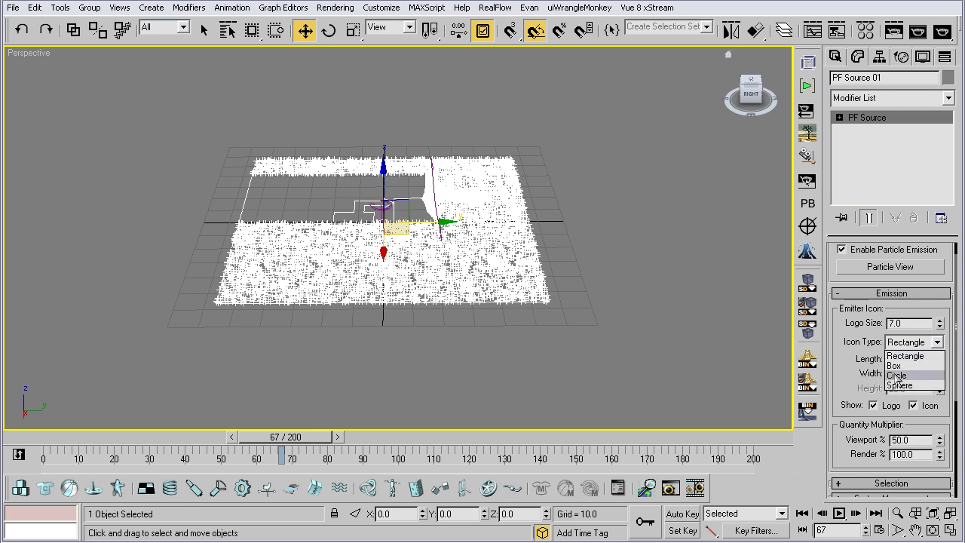
left_click(841, 374)
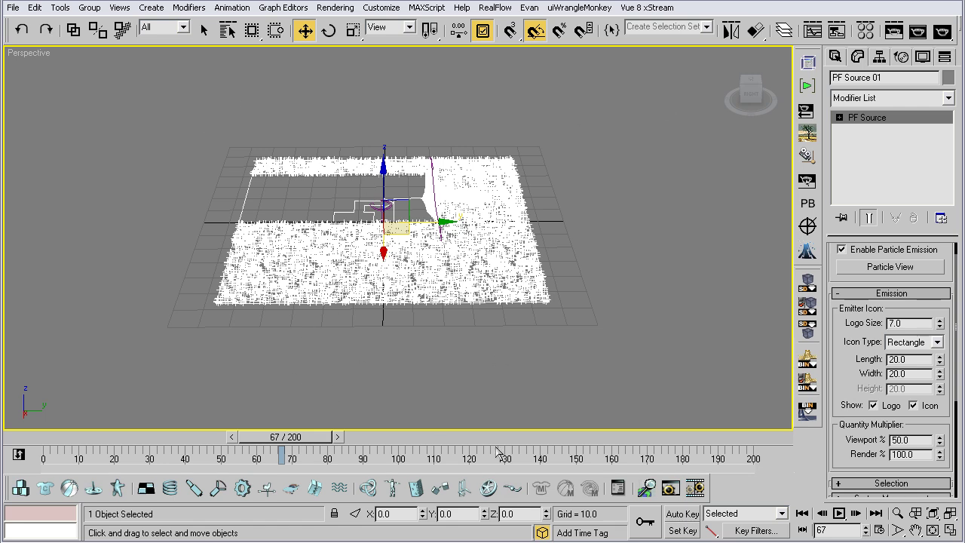
left_click(905, 343)
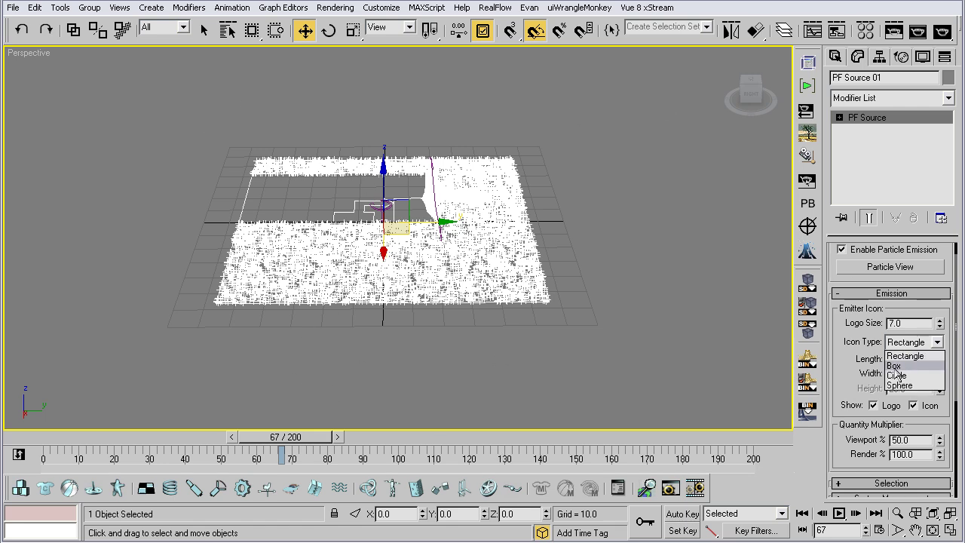
left_click(849, 377)
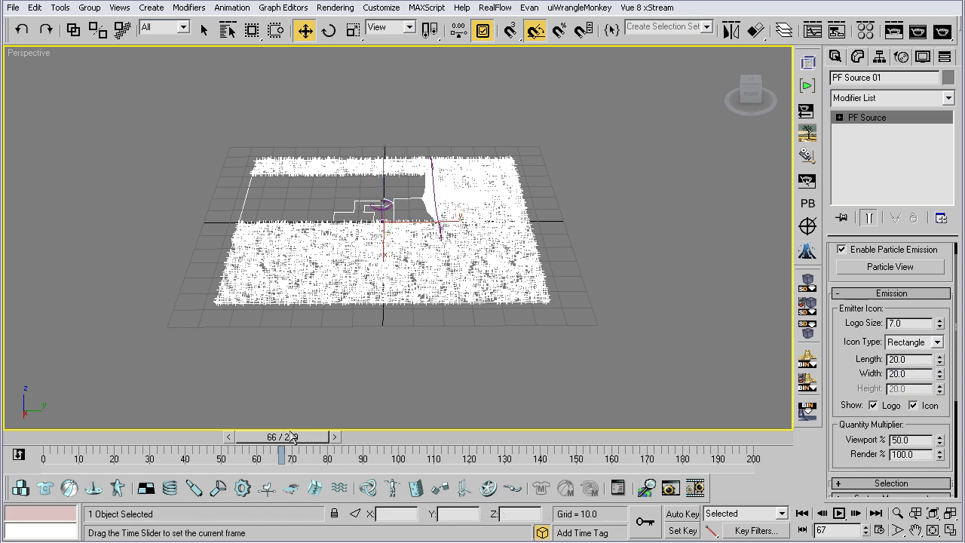
Go back to frame 6, clear the selection and reopen Particle View.
left_click_drag(286, 436, 79, 436)
left_click(93, 383)
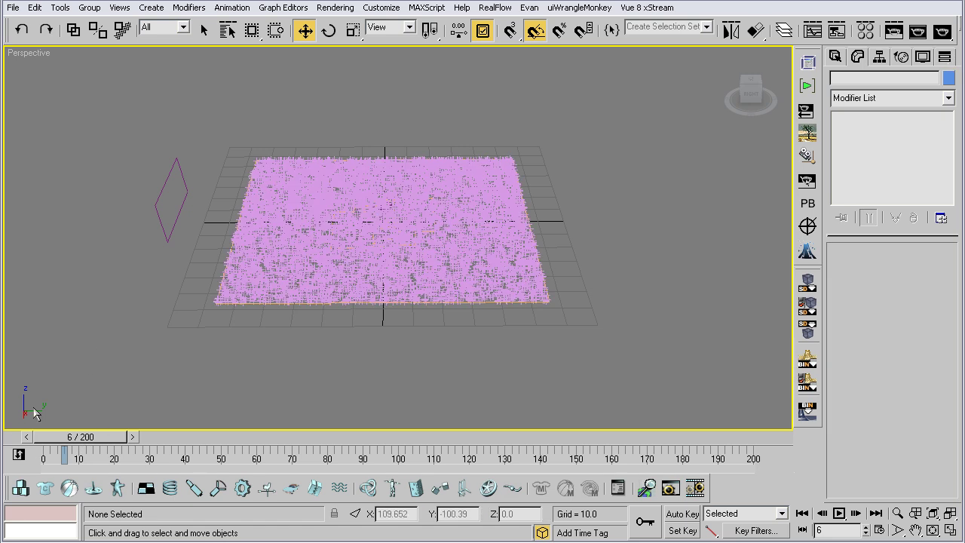
key("6")
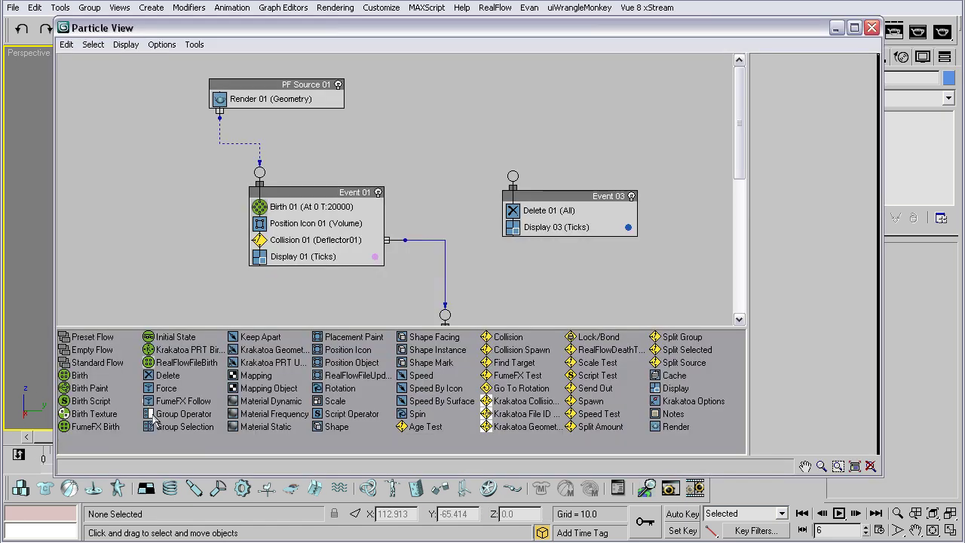
Examine the Collision 01 test in Event 01 and the Event 02 operators it sends particles to.
scroll(219, 253, "down", 3)
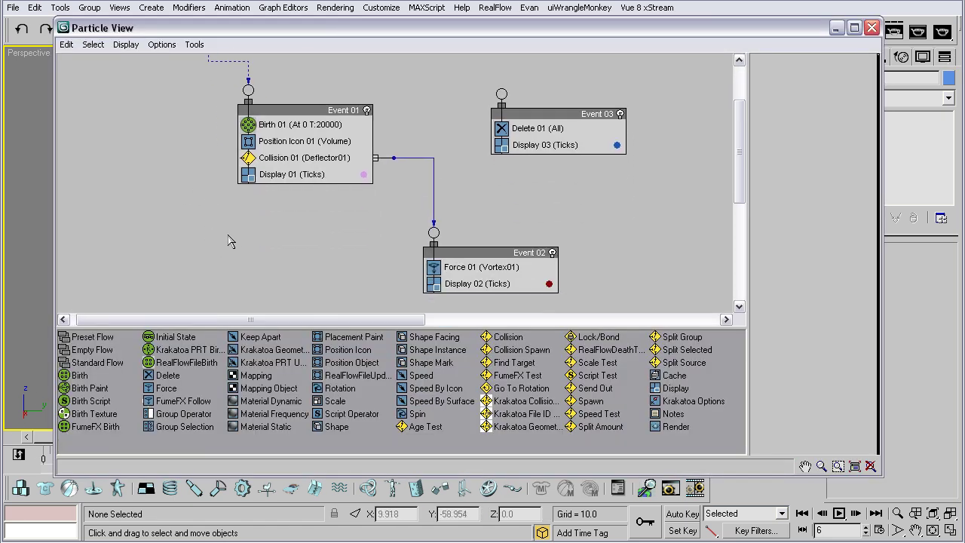
middle_click_drag(235, 241, 221, 233)
left_click(259, 150)
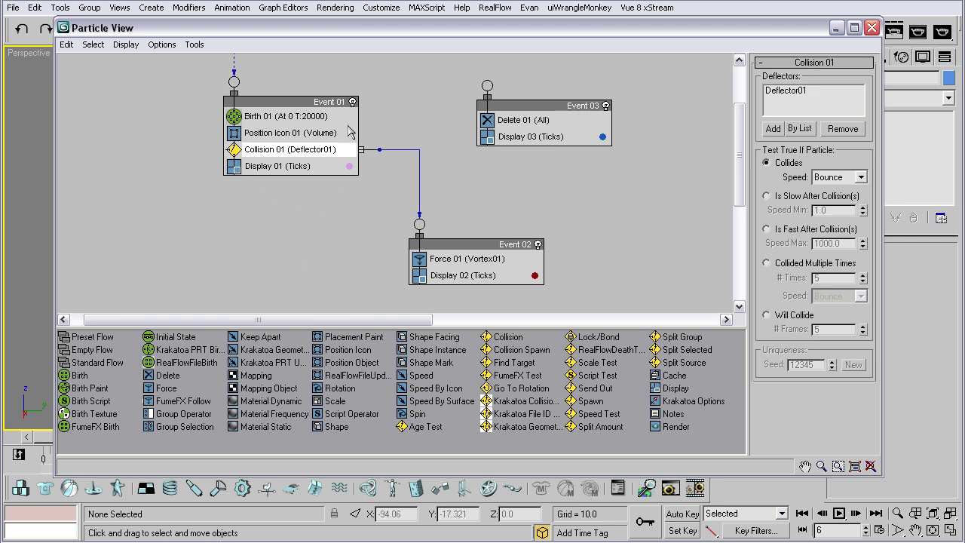
left_click(233, 295)
left_click(257, 151)
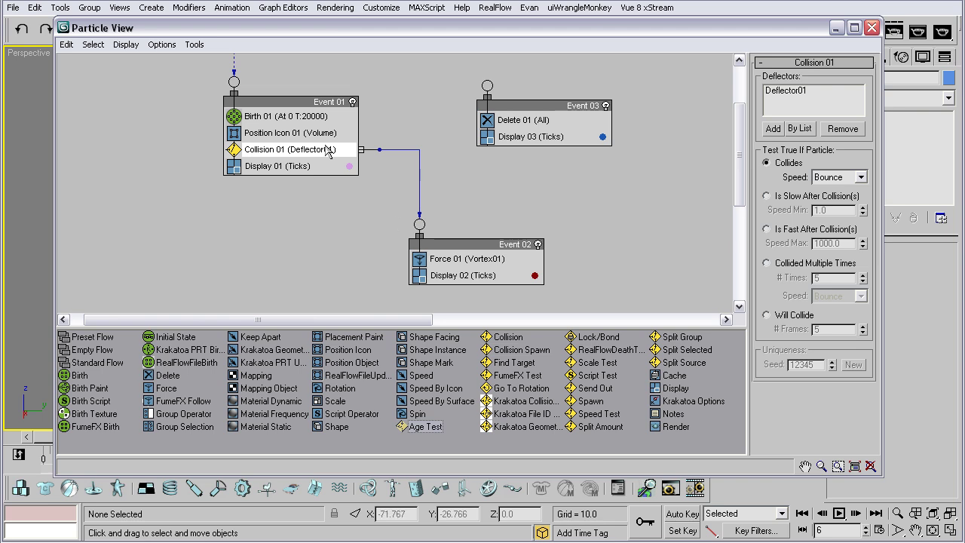
left_click(431, 257)
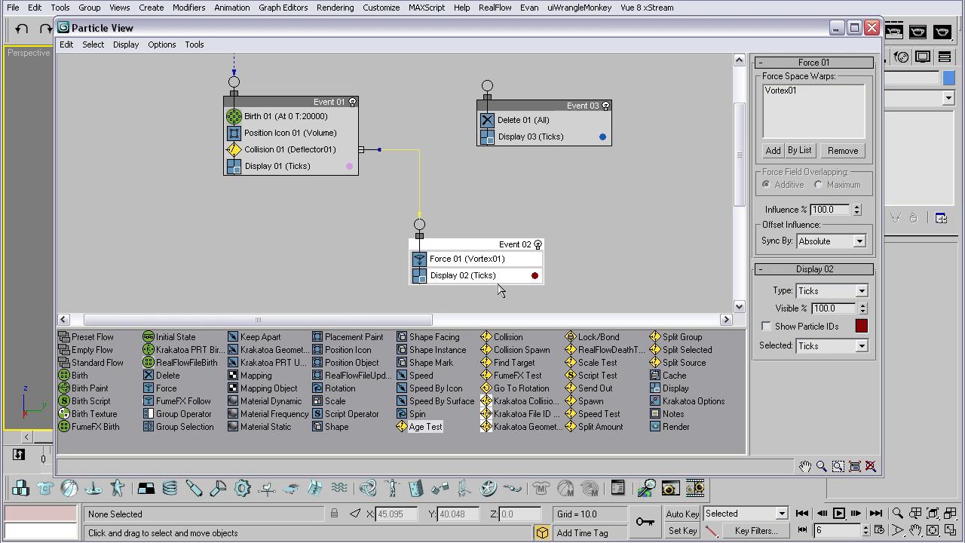
left_click(311, 248)
left_click(264, 149)
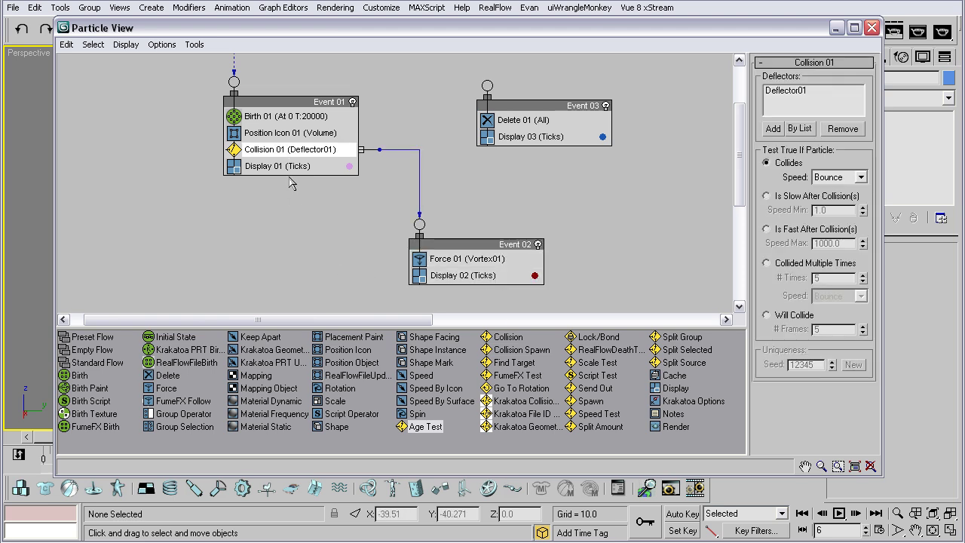
Minimize Particle View, select Deflector01 and scrub to frame 108 to watch it sweep through the particles.
left_click_drag(362, 29, 331, 40)
left_click(840, 40)
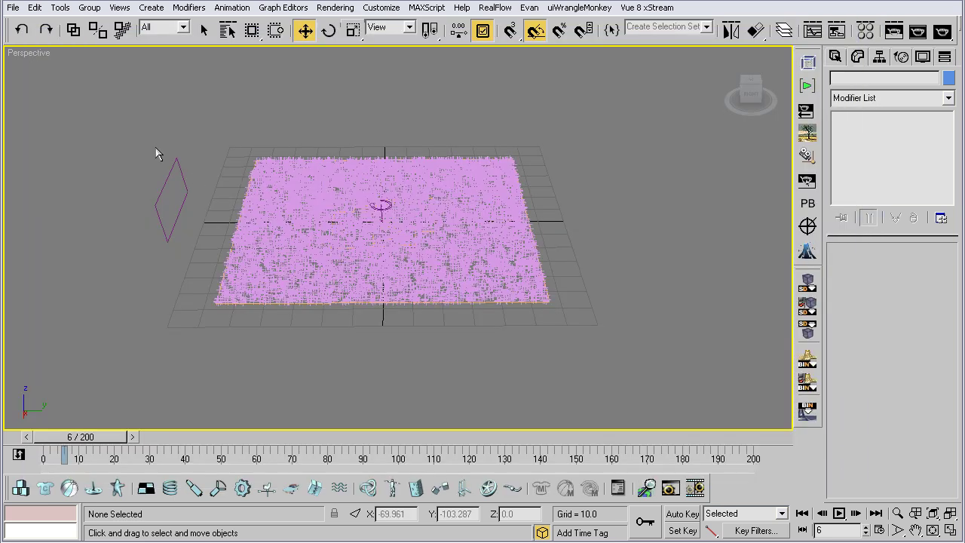
left_click(157, 209)
left_click_drag(78, 432, 427, 462)
key("w")
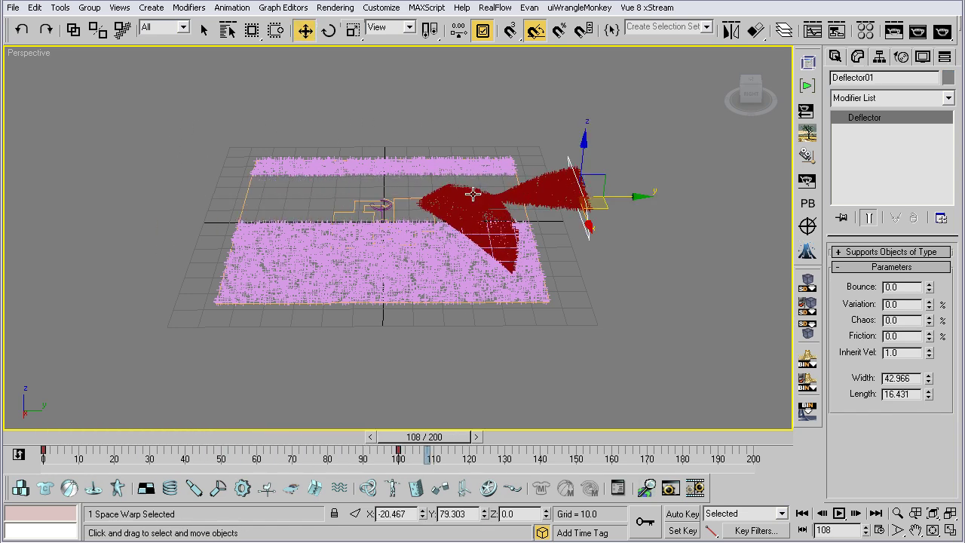
Reopen Particle View and move the Force 01 operator below Display 02 in Event 02.
key("6")
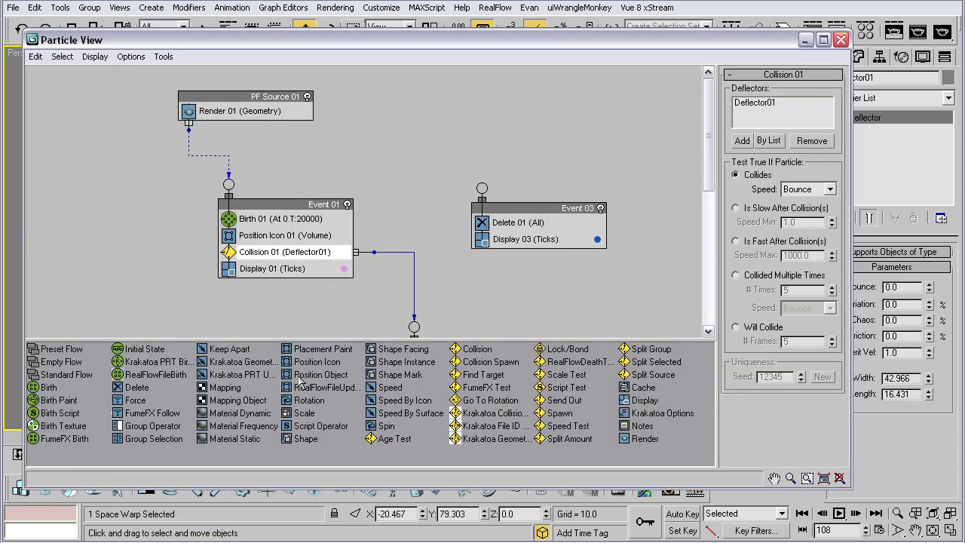
scroll(156, 319, "down", 3)
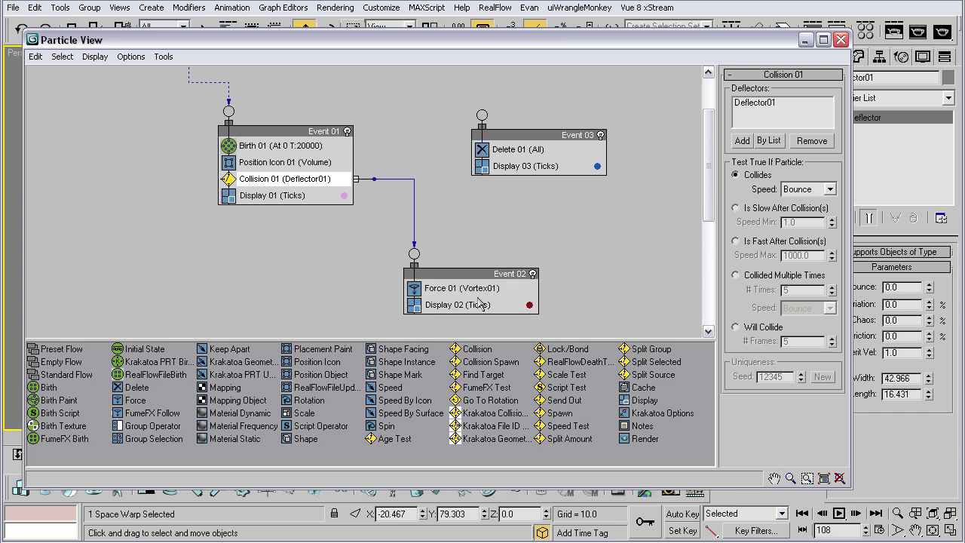
left_click_drag(466, 312, 438, 282)
left_click(334, 303)
left_click(437, 289)
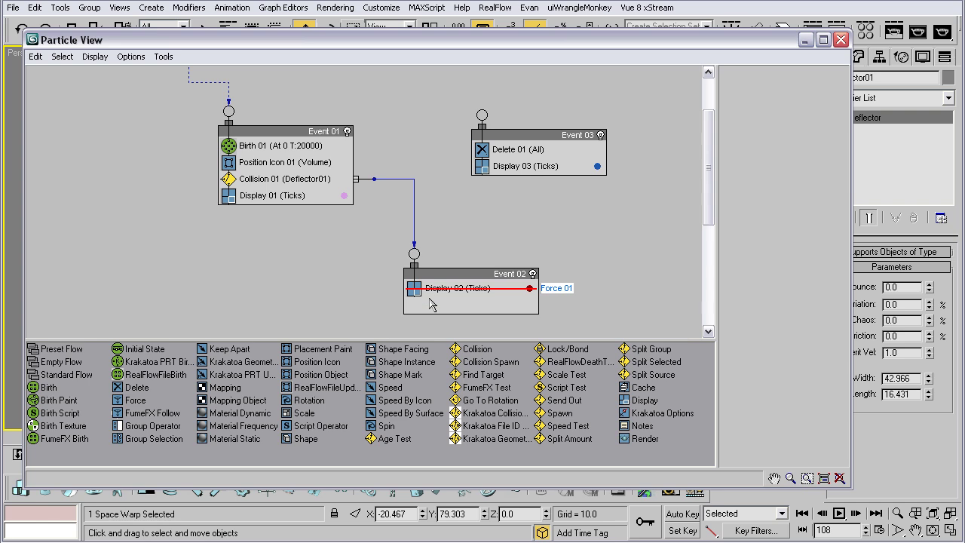
key("Delete")
key("ctrl+z")
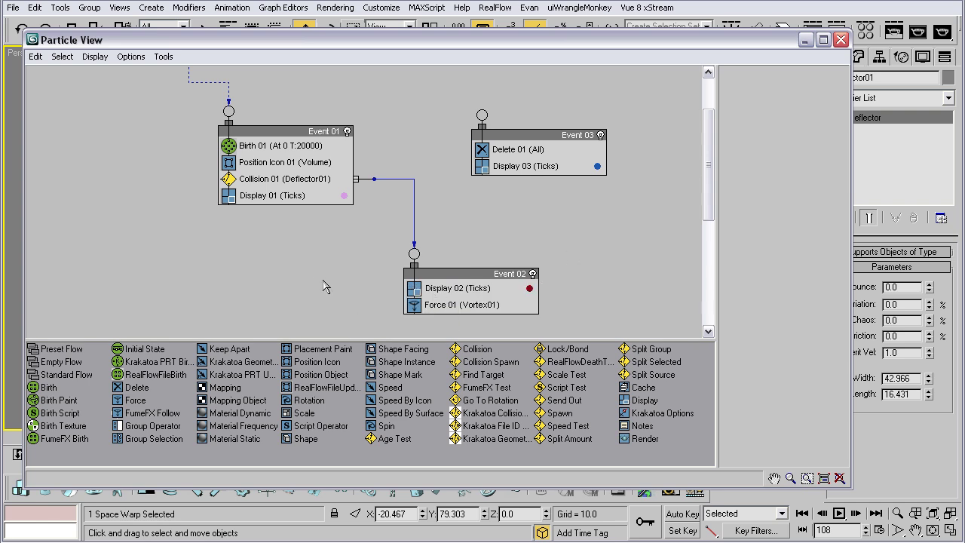
Restore the operator order in Event 02 by placing Force 01 above Display 02.
left_click_drag(425, 262, 442, 309)
left_click(447, 304)
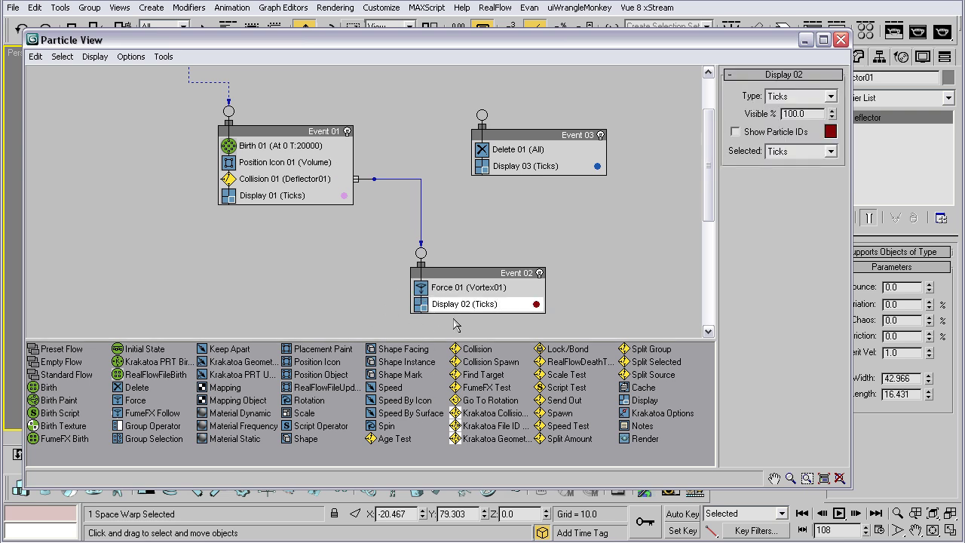
middle_click_drag(123, 132, 125, 243)
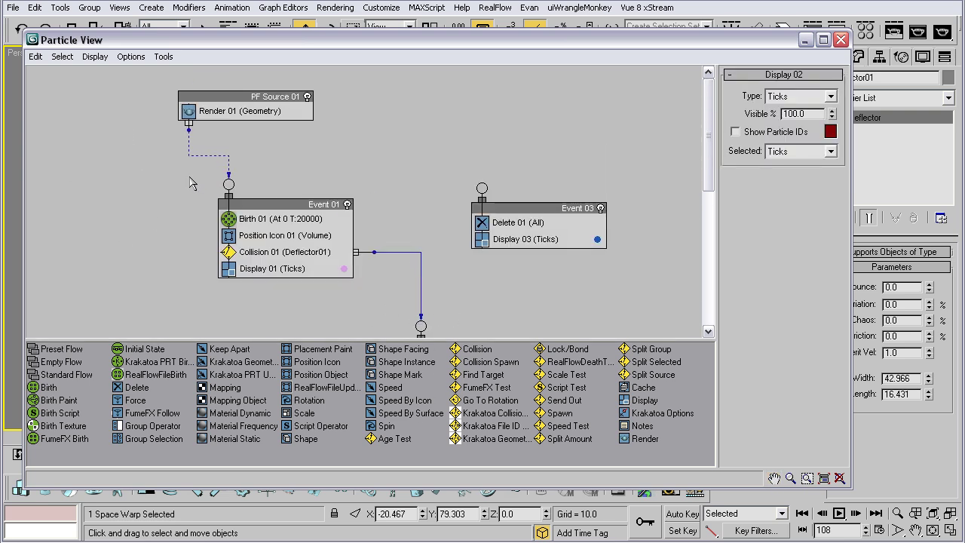
middle_click_drag(136, 306, 127, 199)
scroll(305, 285, "down", 2)
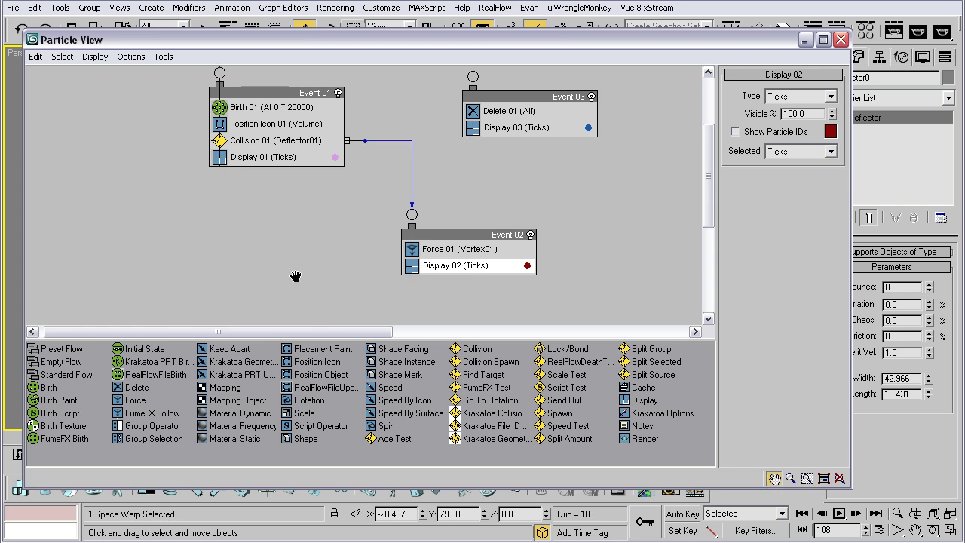
Examine the settings of Display 02, Collision 01 and Force 01, including the force's Vortex01 space warp and influence.
left_click(355, 296)
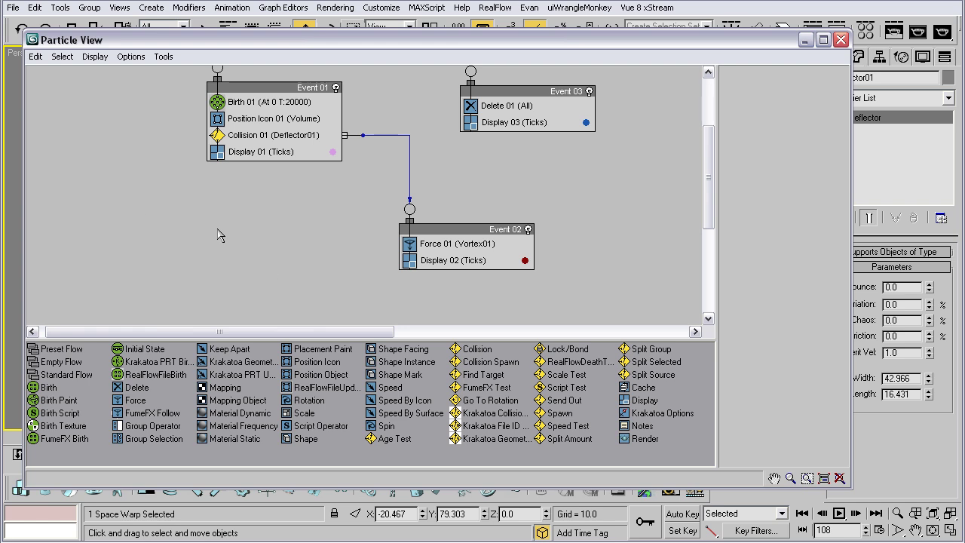
middle_click_drag(227, 168, 224, 196)
middle_click_drag(273, 271, 261, 258)
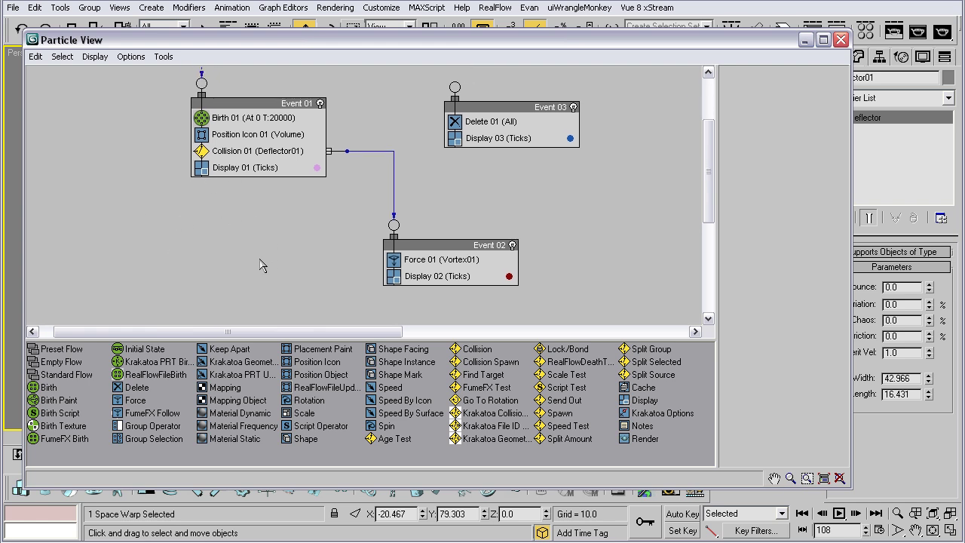
left_click(408, 277)
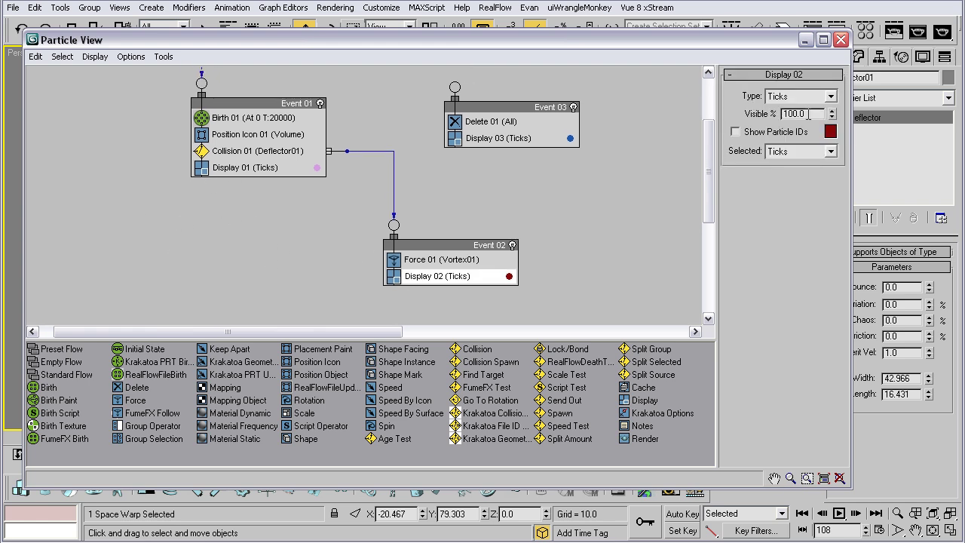
left_click(387, 264)
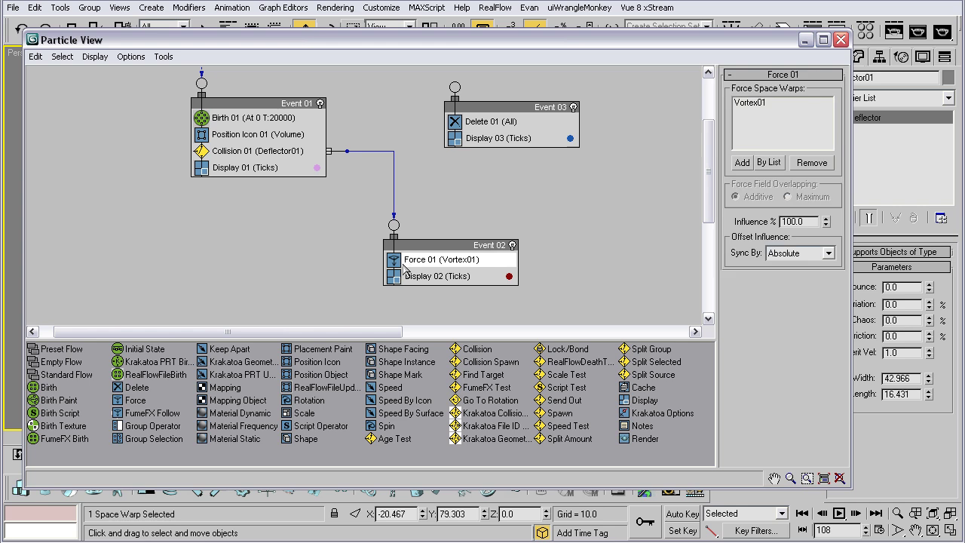
left_click(256, 154)
left_click_drag(434, 245, 443, 241)
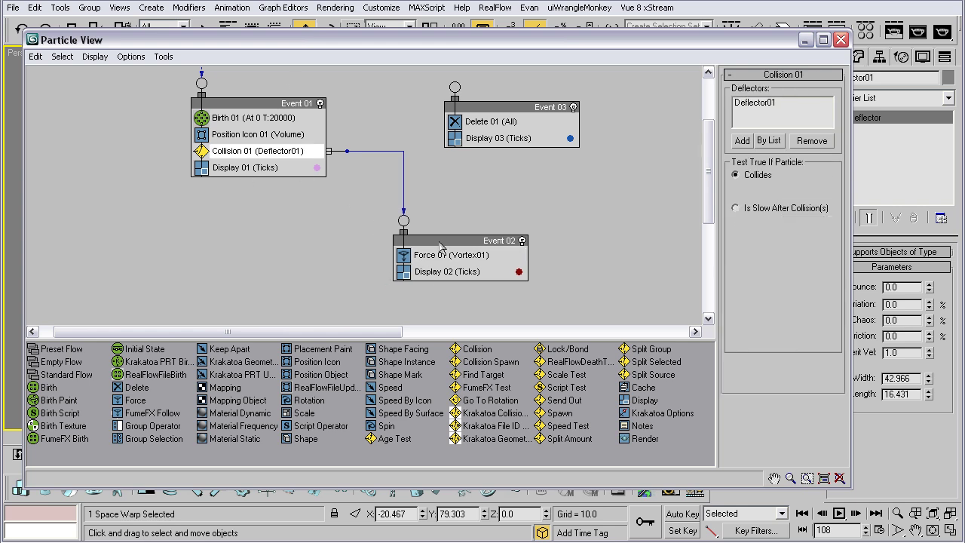
left_click(435, 257)
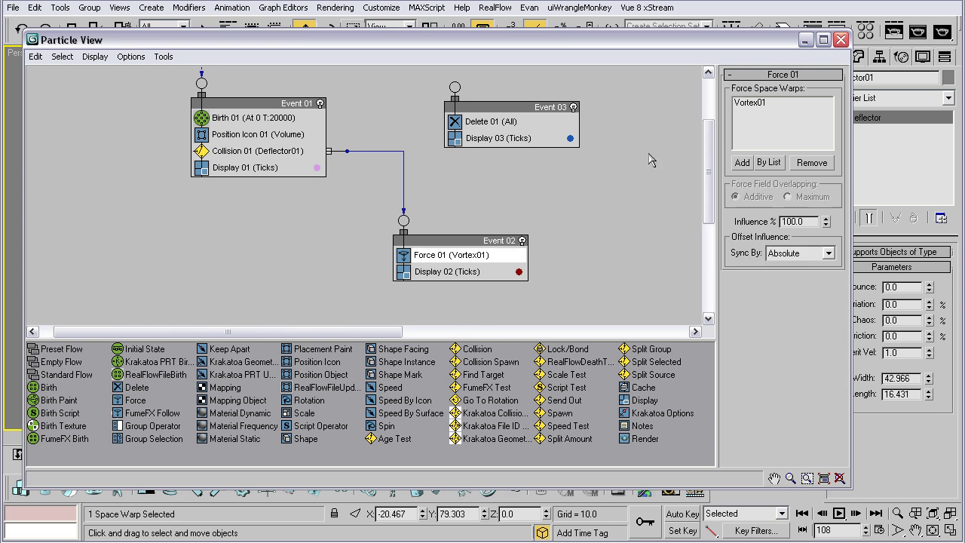
left_click_drag(805, 220, 728, 214)
Close Particle View and scrub the animation through frame 197 and back to frame 155 to watch the vortex move the collided particles.
left_click(840, 39)
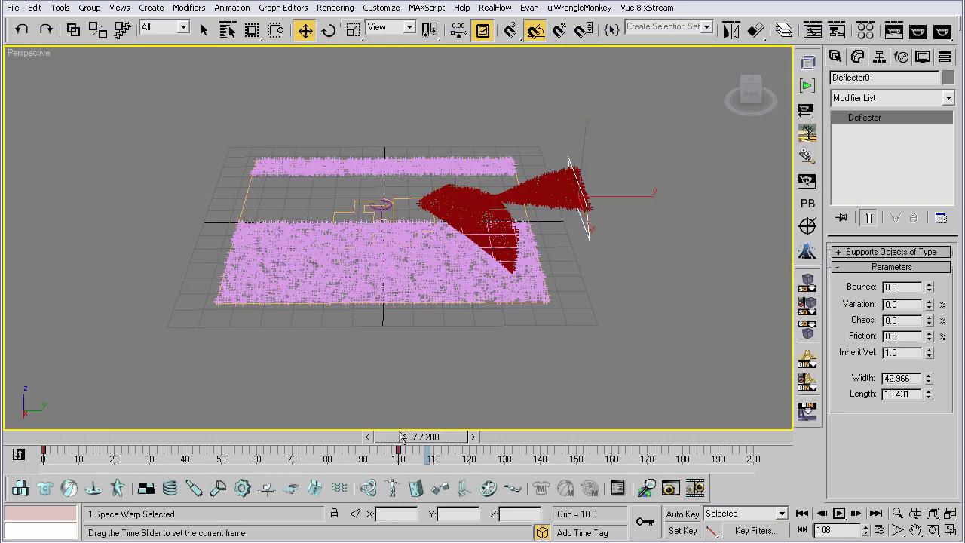
left_click_drag(269, 443, 710, 437)
key("w")
middle_click_drag(520, 319, 459, 303)
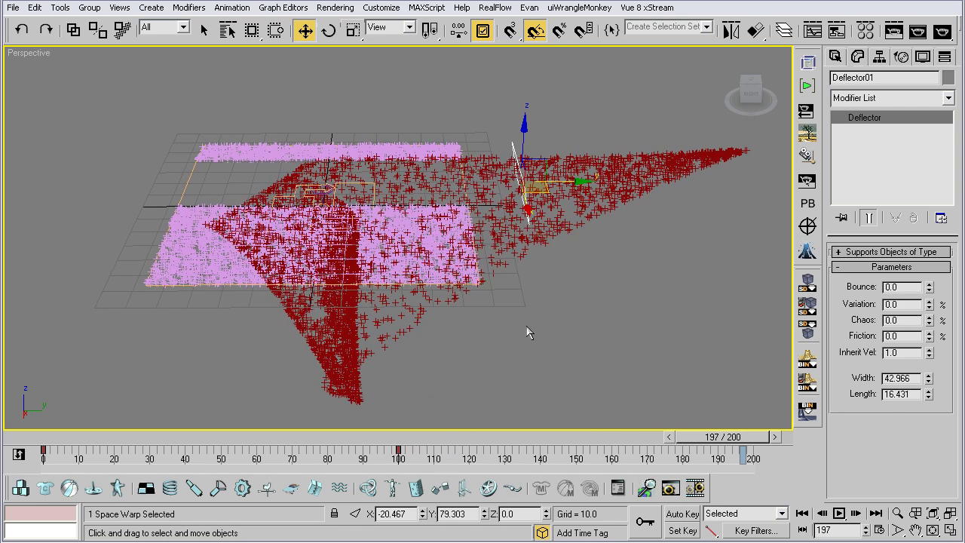
left_click(668, 436)
left_click(391, 439)
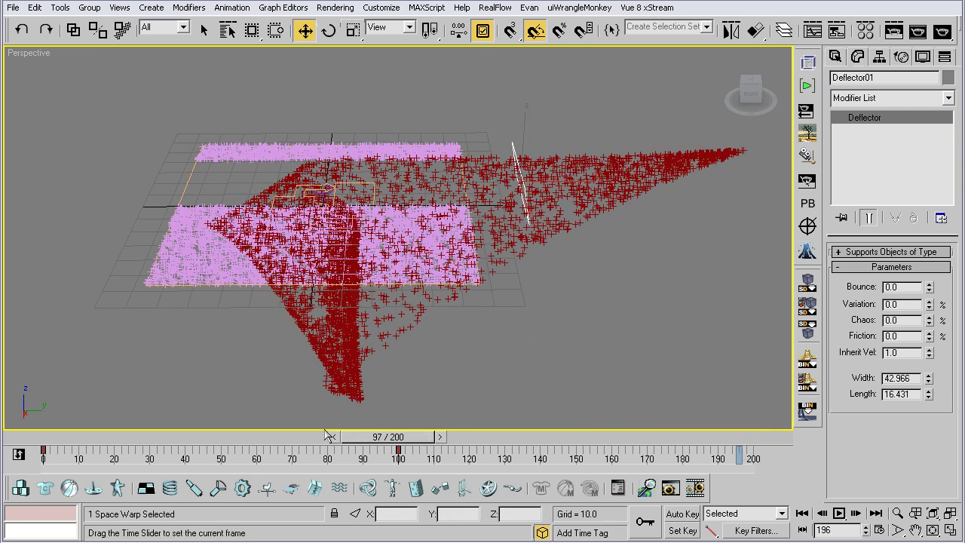
left_click_drag(315, 436, 584, 437)
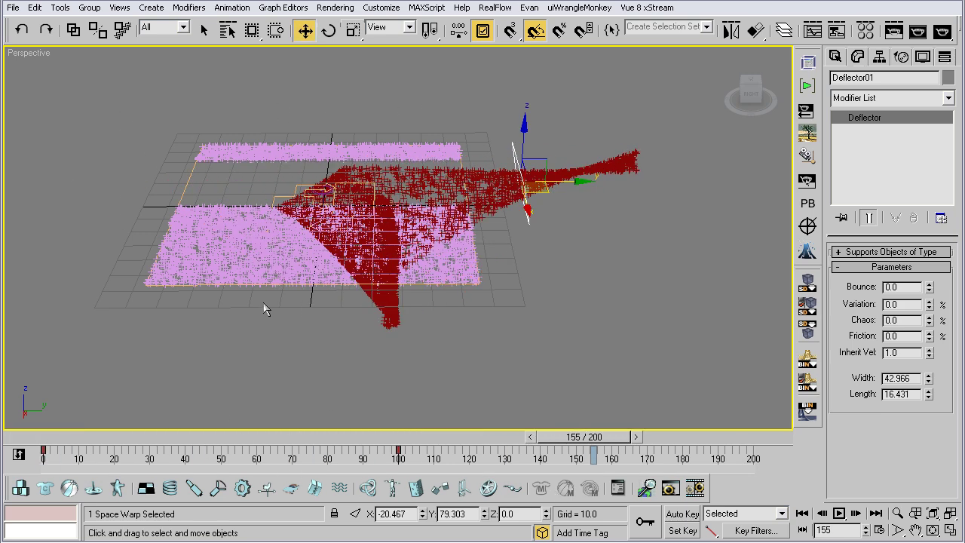
Reopen Particle View and examine how the flow runs from PF Source 01 through Event 01 to Event 02.
key("6")
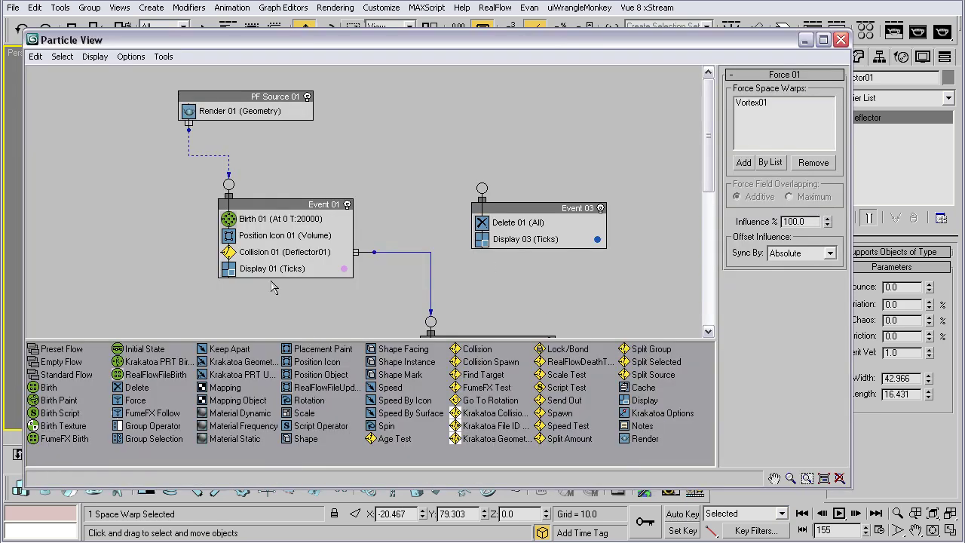
middle_click_drag(146, 280, 139, 227)
middle_click_drag(165, 259, 156, 233)
left_click(242, 263)
middle_click_drag(115, 171, 122, 206)
scroll(122, 206, "up", 2)
scroll(134, 228, "down", 2)
scroll(154, 237, "up", 1)
scroll(147, 284, "down", 1)
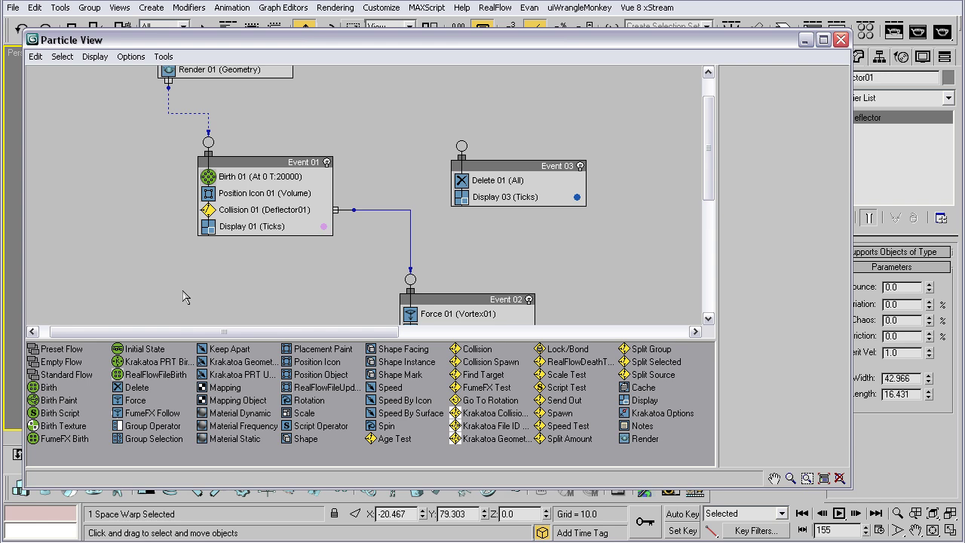
scroll(353, 249, "down", 3)
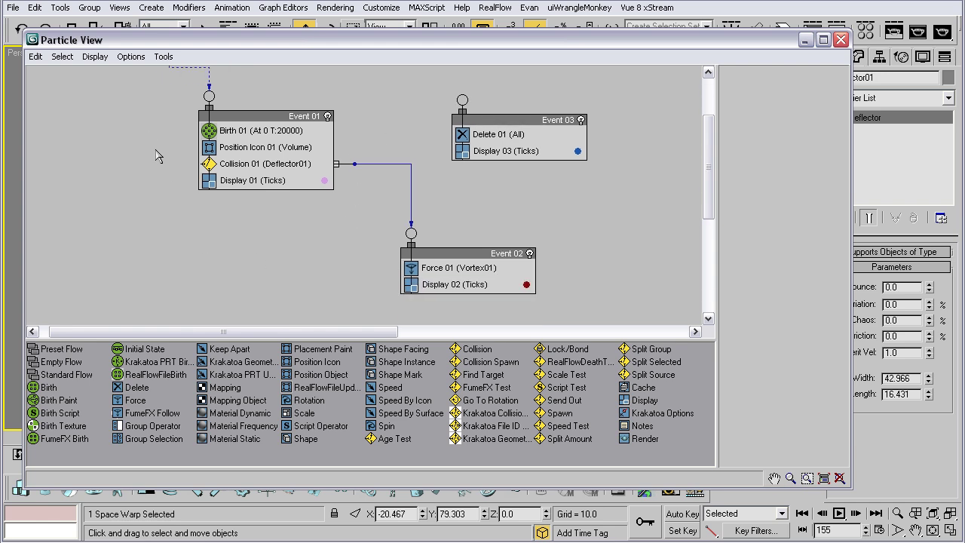
scroll(152, 173, "up", 3)
scroll(155, 215, "up", 2)
scroll(159, 221, "down", 2)
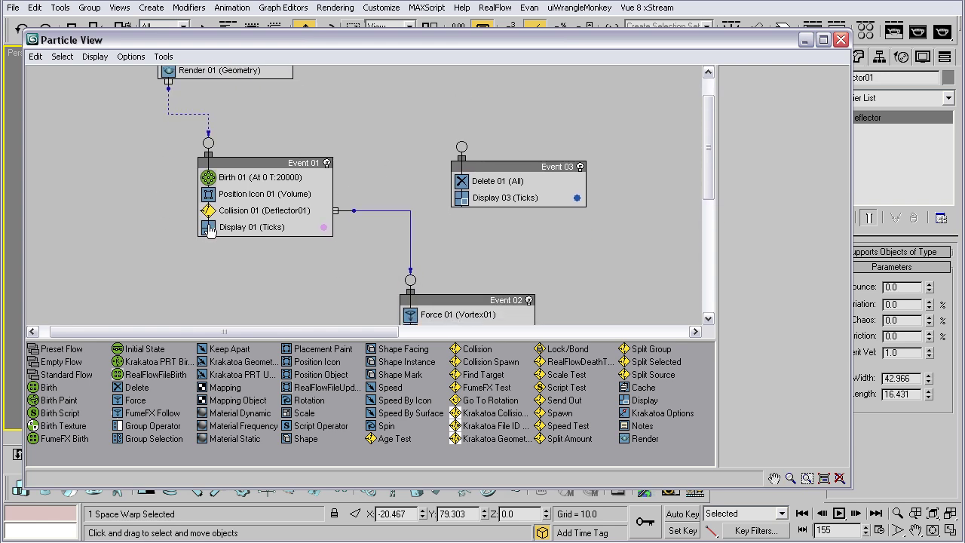
scroll(248, 260, "down", 1)
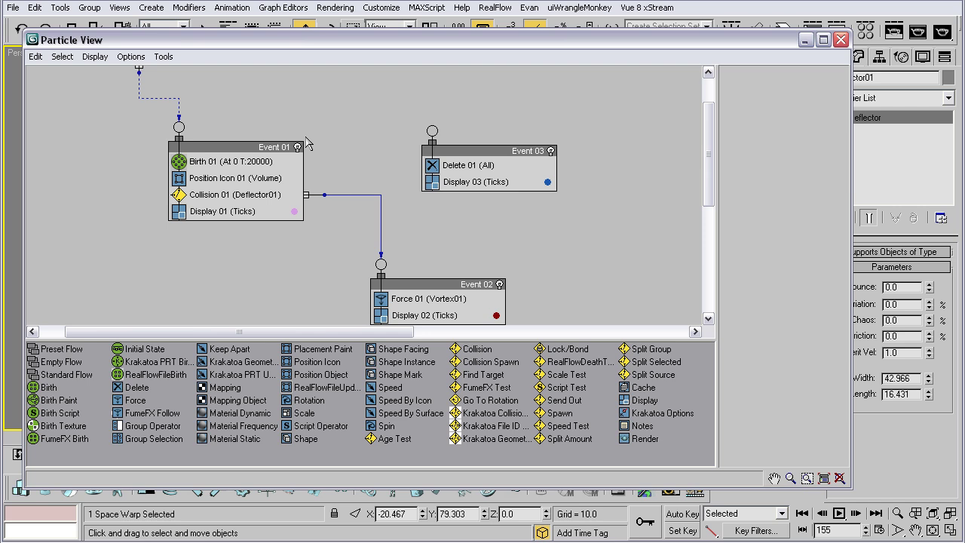
Add an Age Test to Event 02 between Force 01 and Display 02.
middle_click_drag(147, 253, 171, 299)
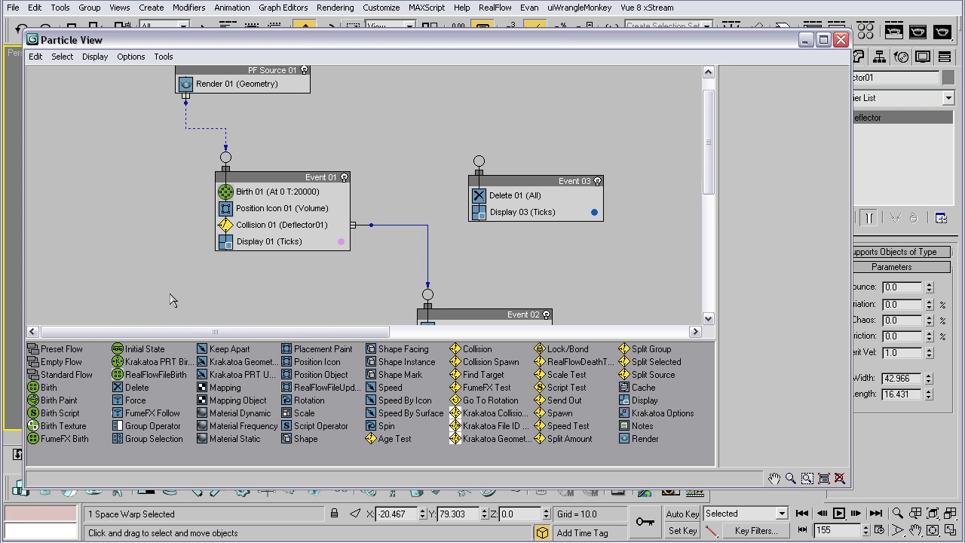
mouse_move(183, 255)
left_mouse_down()
mouse_move(136, 190)
mouse_move(182, 201)
left_mouse_up()
middle_click_drag(262, 322, 184, 245)
middle_click_drag(302, 252, 283, 261)
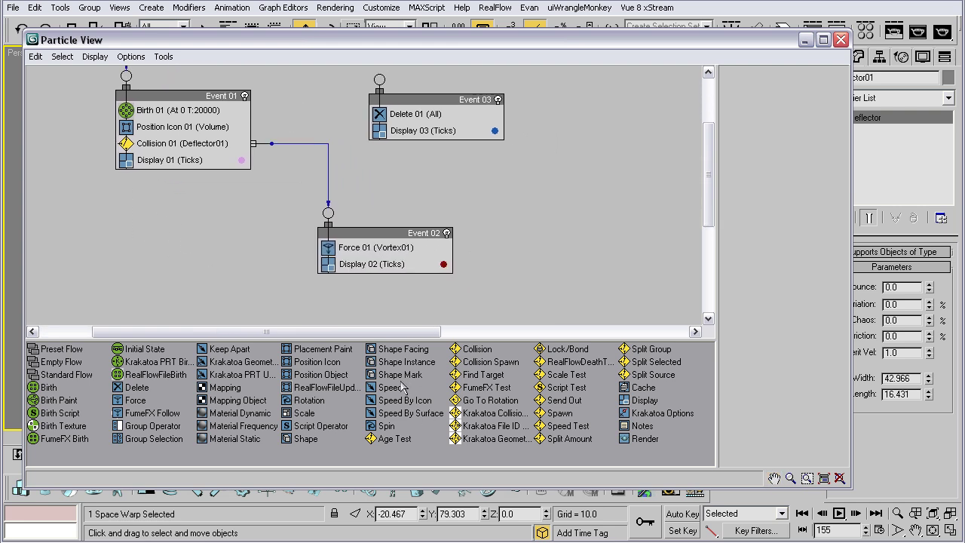
middle_click_drag(229, 239, 234, 260)
middle_click_drag(273, 293, 268, 272)
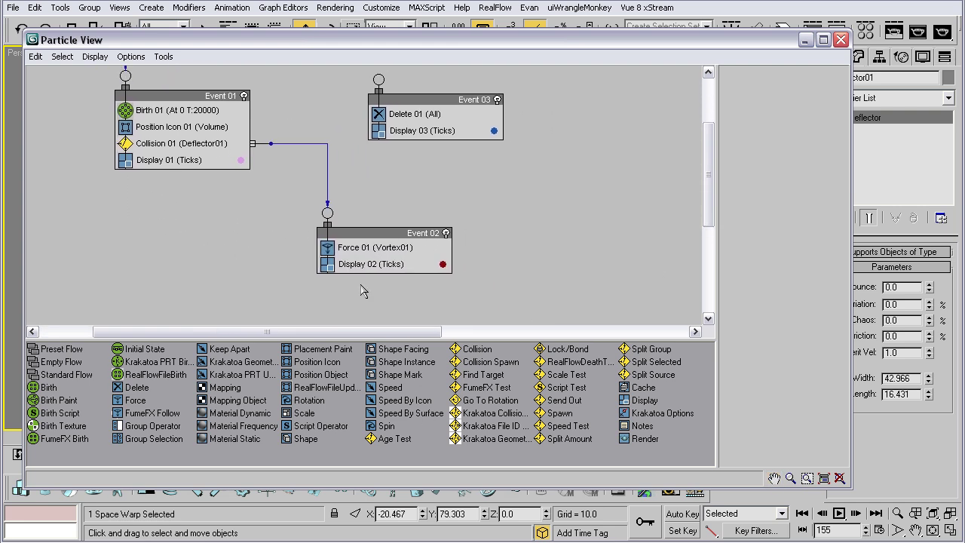
middle_click_drag(303, 304, 286, 292)
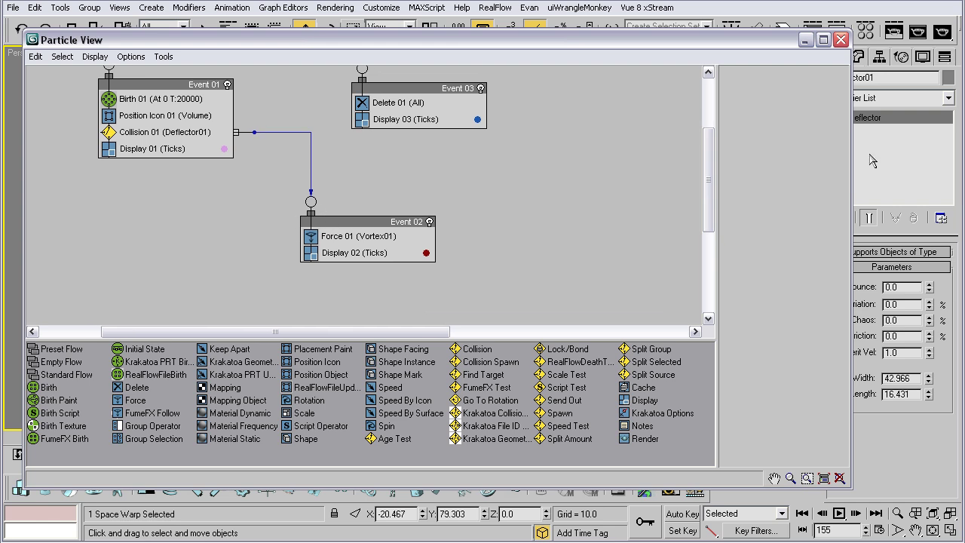
left_click(383, 440)
left_click_drag(383, 443, 338, 262)
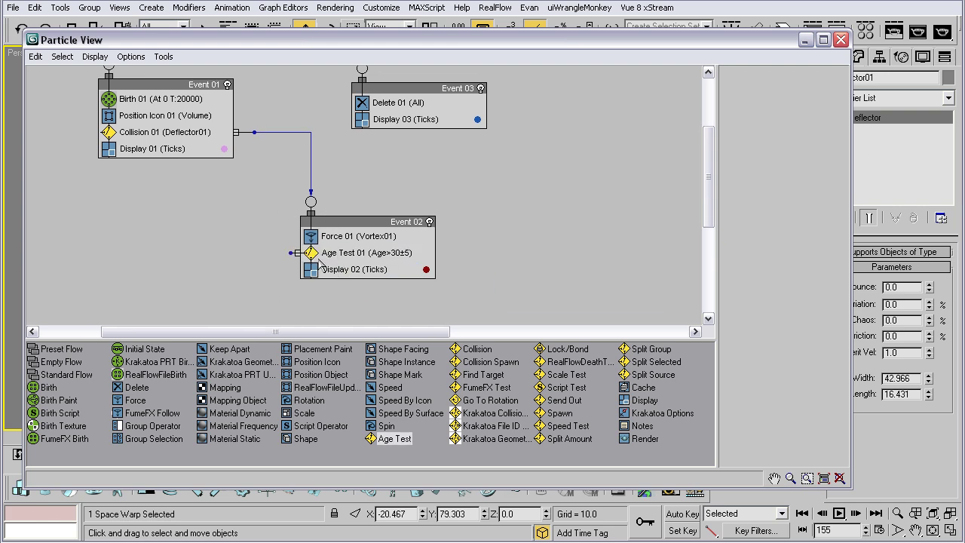
Return the animation to frame 0 and reopen Particle View at Event 02.
left_click(841, 40)
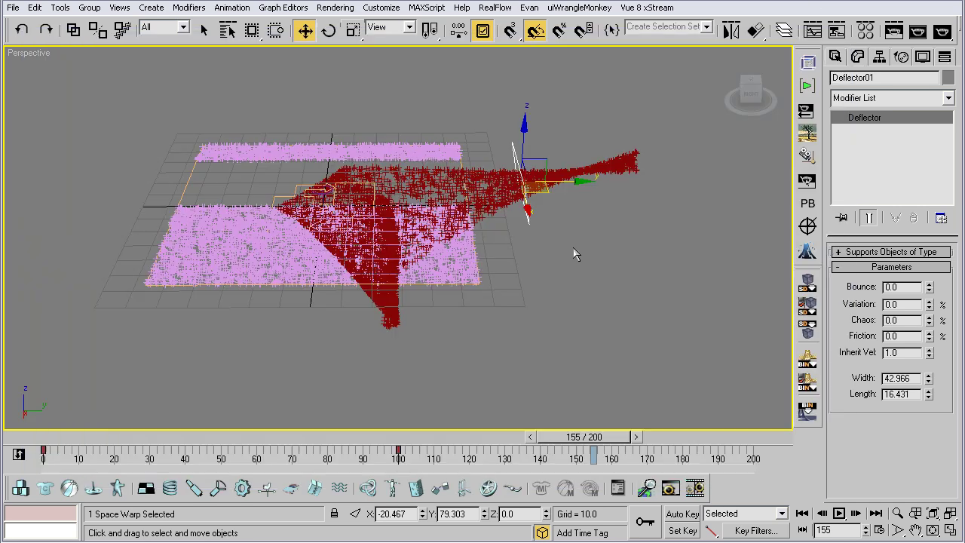
key("Home")
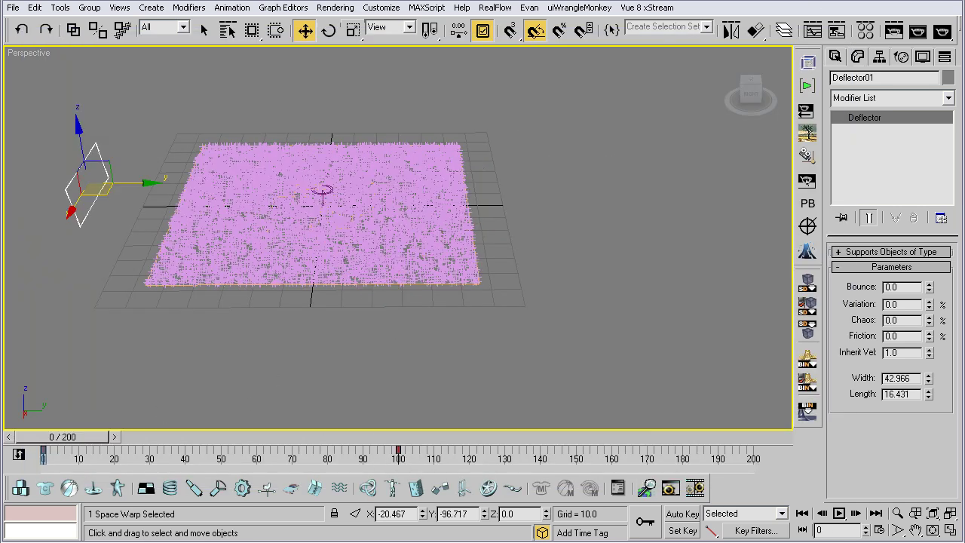
key("6")
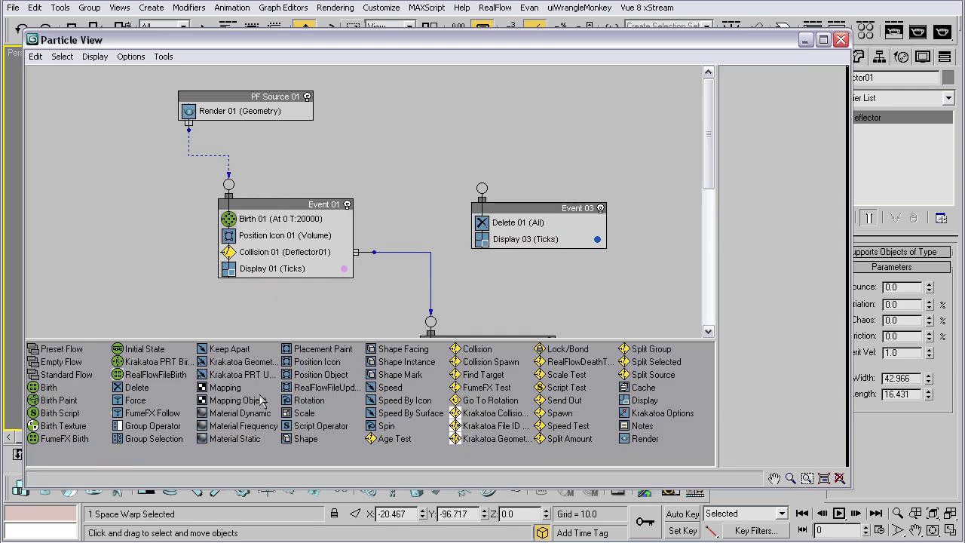
middle_click_drag(161, 241, 142, 189)
middle_click_drag(278, 326, 171, 254)
Set the Age Test in Event 02 to a test value of 100 and a variation of 11.
left_click(374, 258)
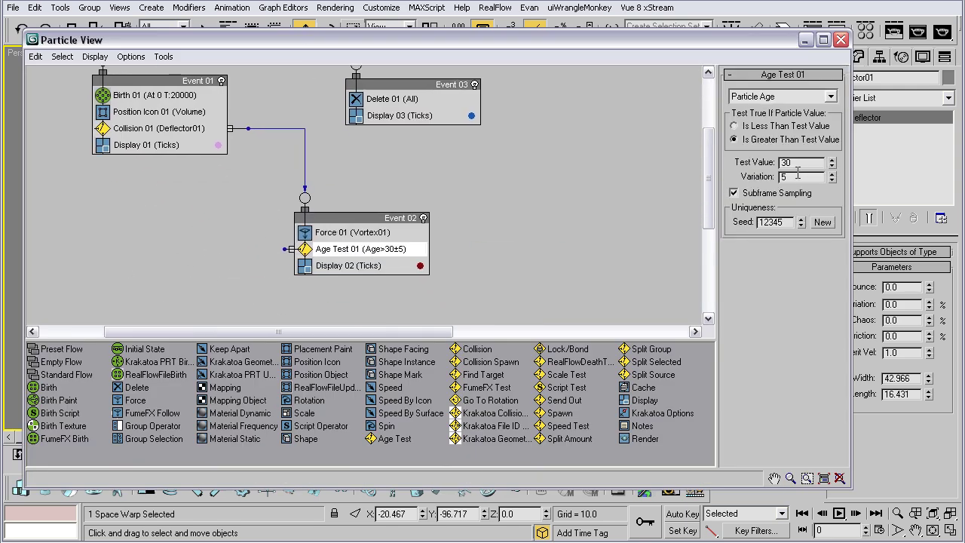
left_click_drag(797, 165, 677, 243)
type("100")
left_click_drag(831, 186, 832, 168)
middle_click_drag(225, 236, 234, 245)
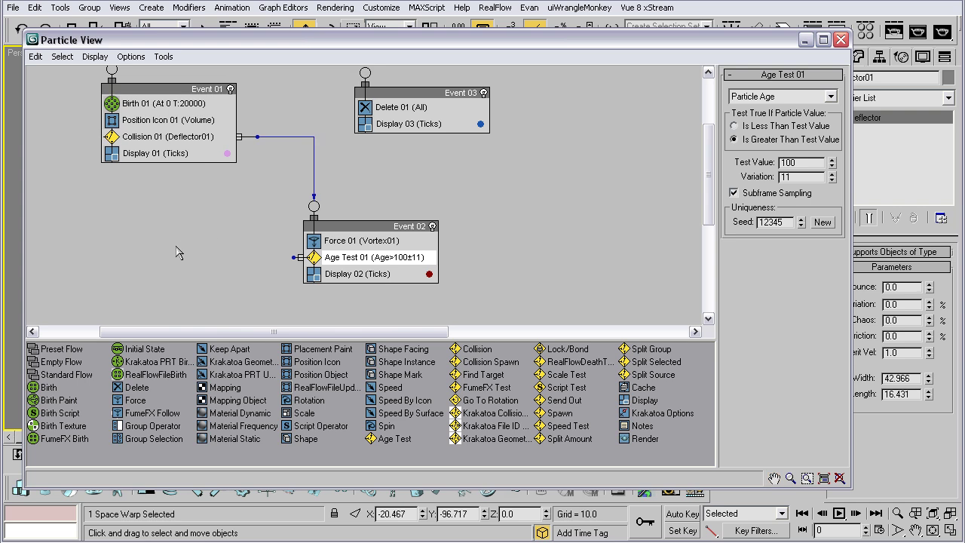
middle_click_drag(181, 251, 267, 274)
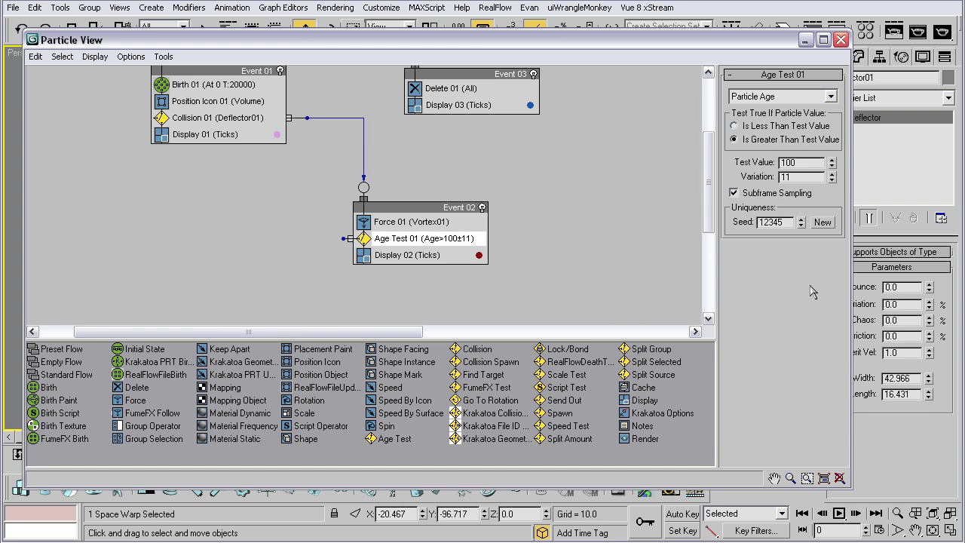
middle_click_drag(352, 266, 357, 269)
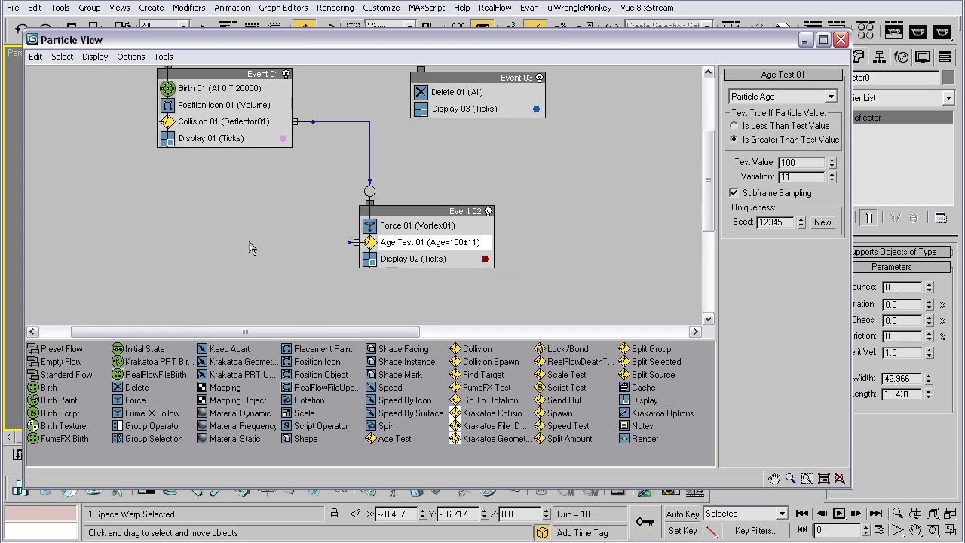
middle_click_drag(258, 270, 314, 252)
middle_click_drag(434, 277, 442, 270)
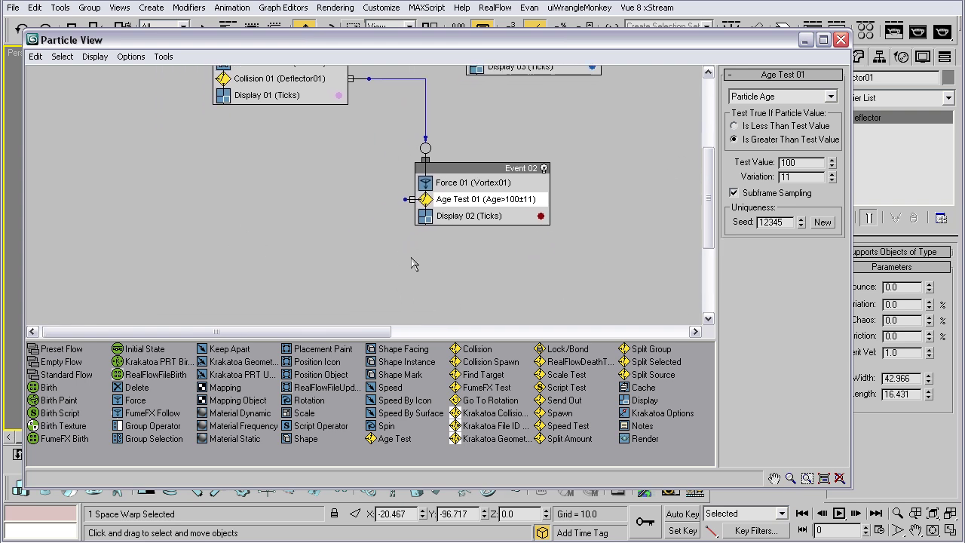
Create a new event from a Speed operator below Event 02 and wire the Age Test 01 output to its input.
middle_click_drag(399, 221, 404, 193)
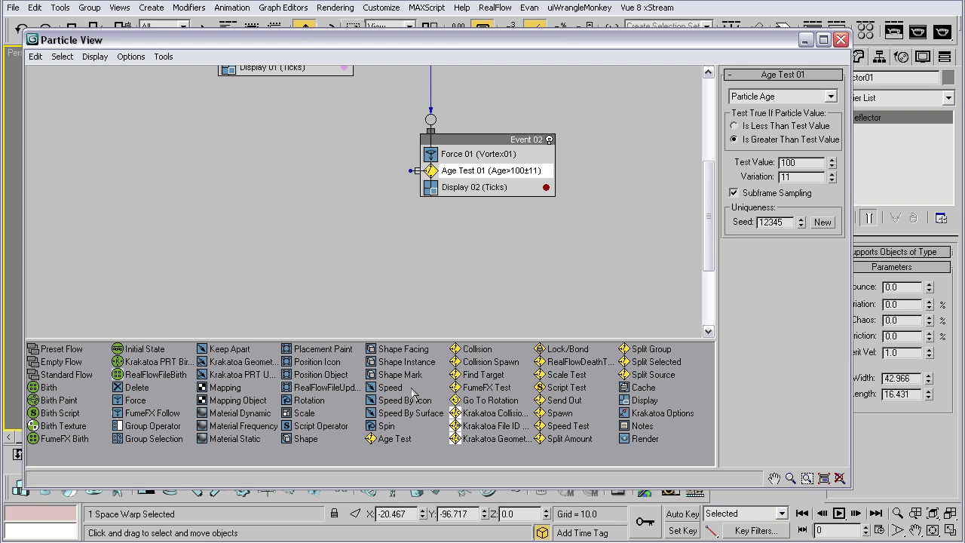
left_click_drag(387, 387, 308, 255)
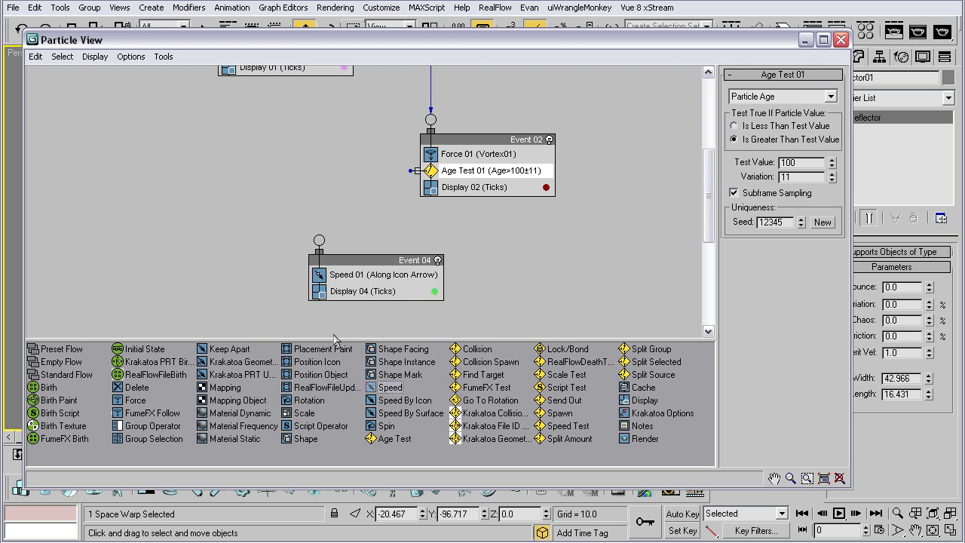
left_click(354, 278)
left_click(381, 221)
left_click(369, 300)
left_click_drag(319, 239, 400, 177)
left_click_drag(319, 240, 411, 170)
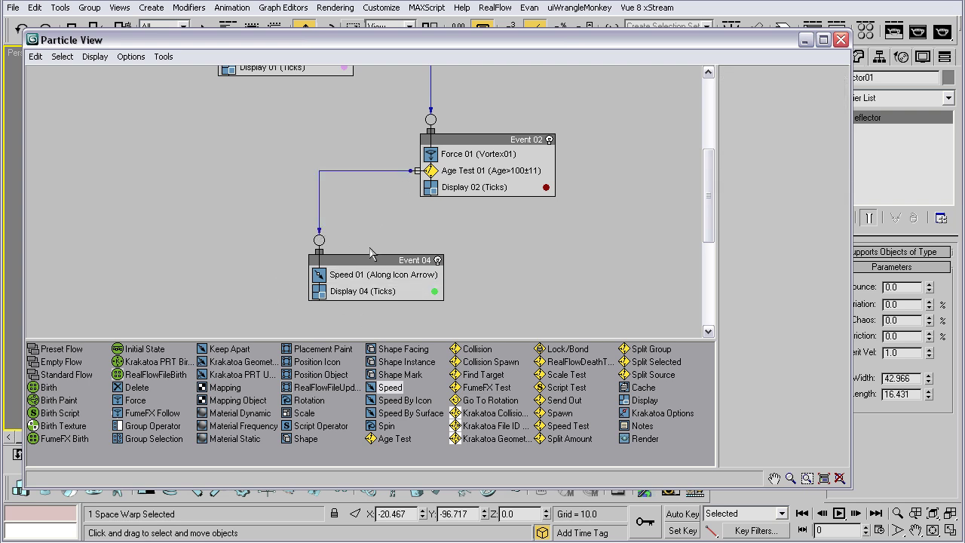
Set the Speed operator in Event 04 to a speed of 0 and add a Rotation operator below it.
left_click(340, 275)
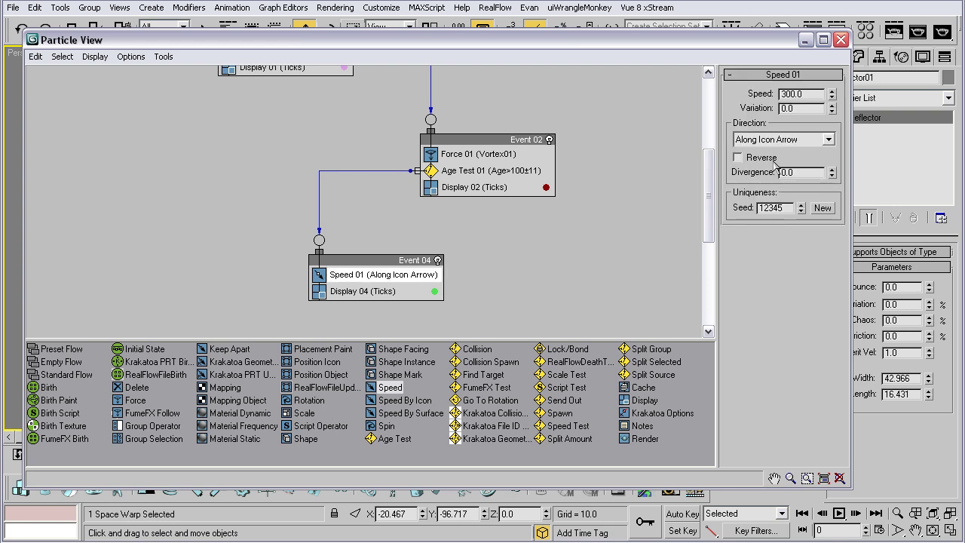
right_click(833, 91)
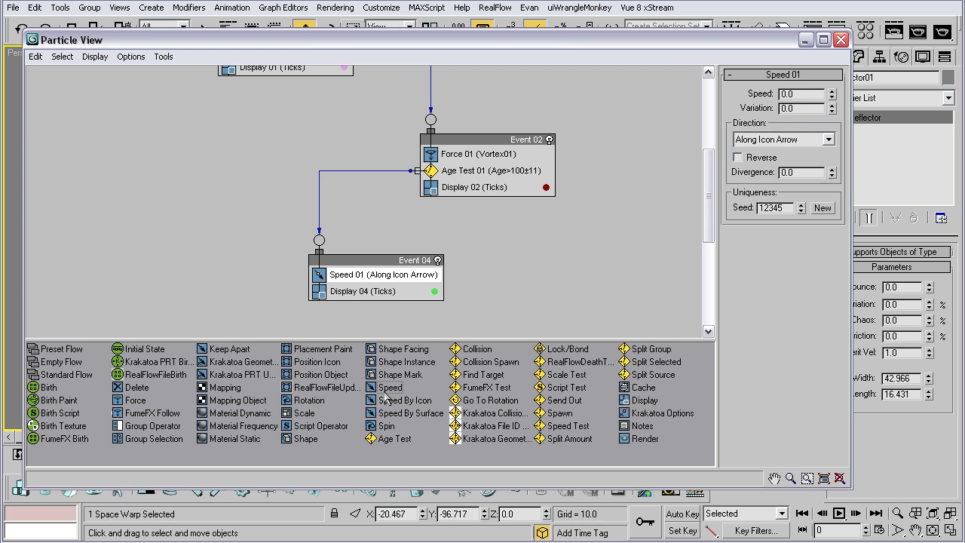
left_click_drag(302, 400, 341, 297)
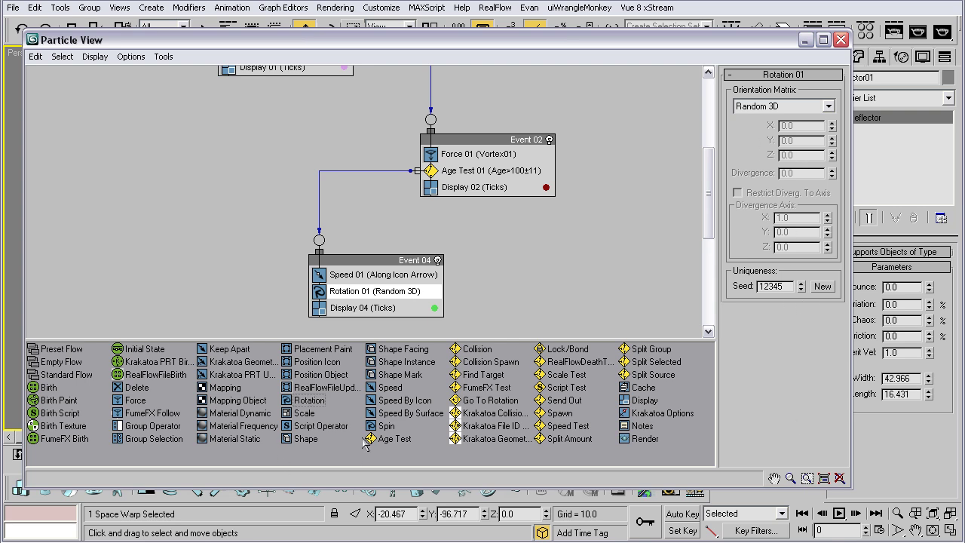
Add a Spin operator between Rotation 01 and Display 04 in Event 04 and set its spin rate to 0.
left_click_drag(381, 426, 346, 316)
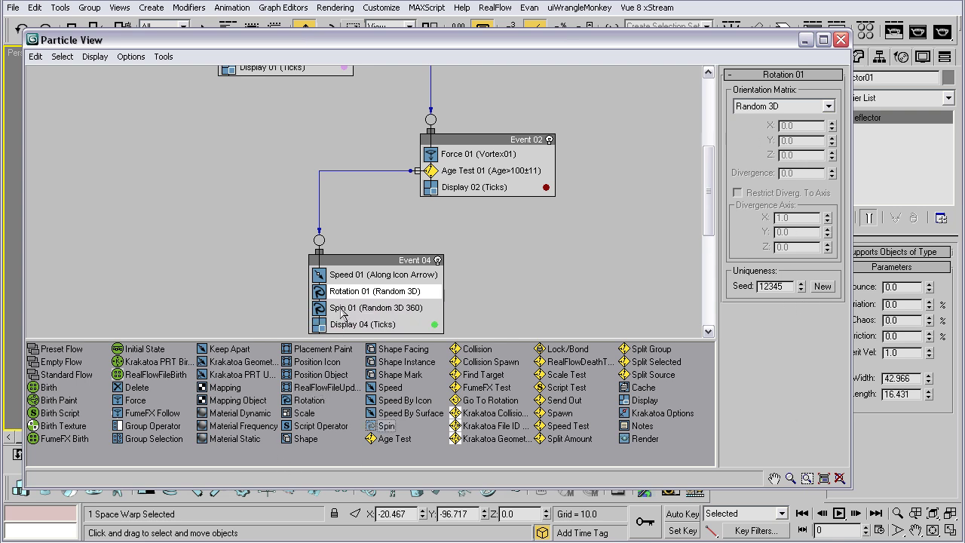
left_click(344, 308)
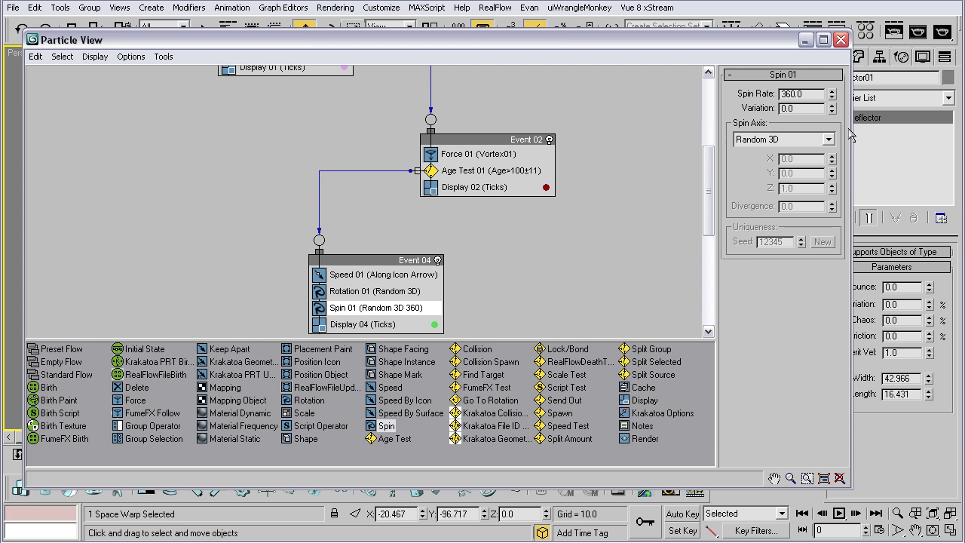
right_click(832, 94)
Close Particle View and scrub the timeline to frame 146 and back to 129 to check how particles behave in Event 04.
left_click(840, 40)
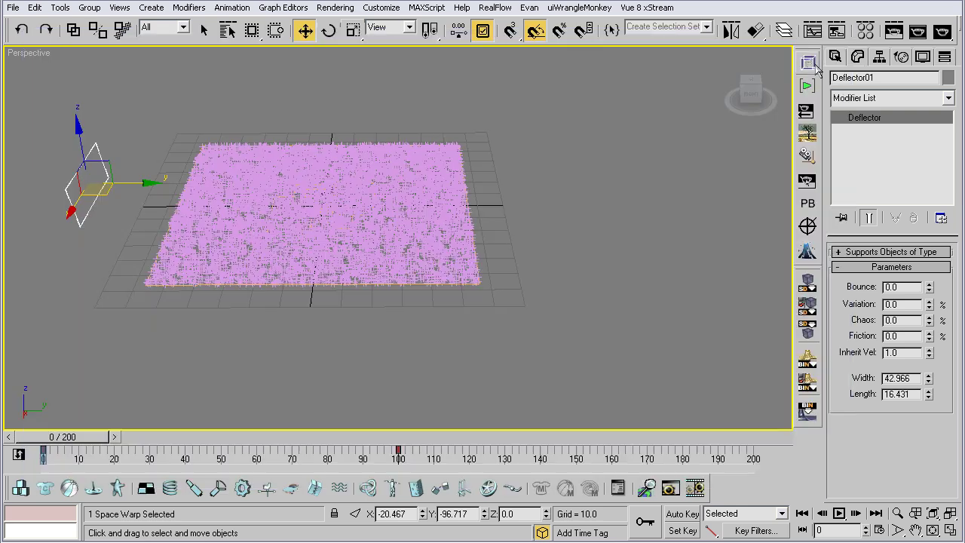
left_click_drag(65, 439, 561, 437)
key("w")
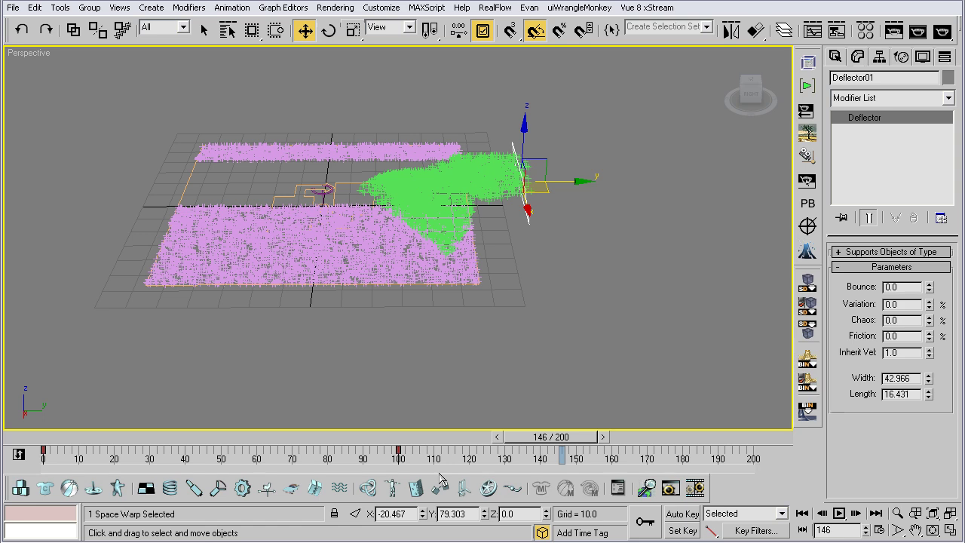
left_click_drag(587, 436, 503, 475)
key("w")
Reopen Particle View and try Age Test 01 above Force 01 in Event 02, restoring the original order.
key("6")
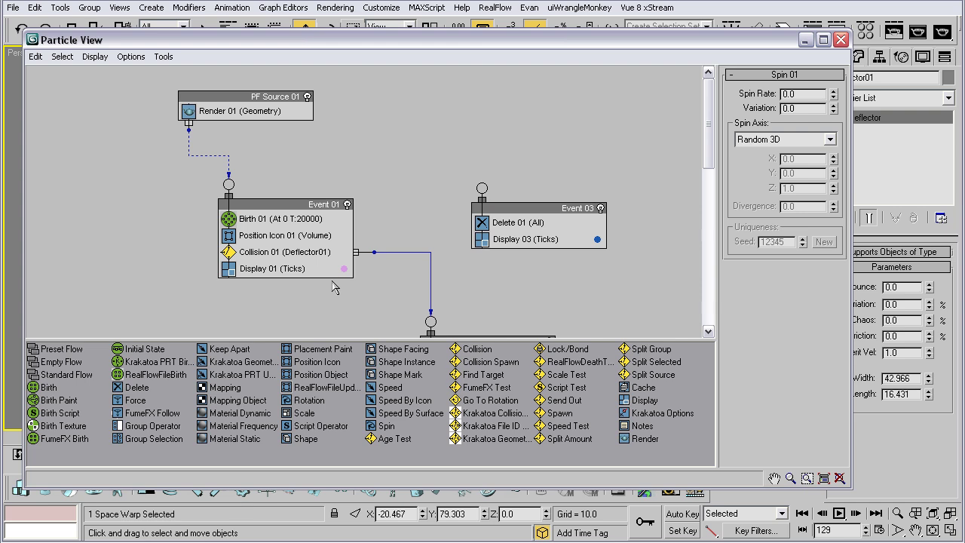
scroll(276, 276, "down", 5)
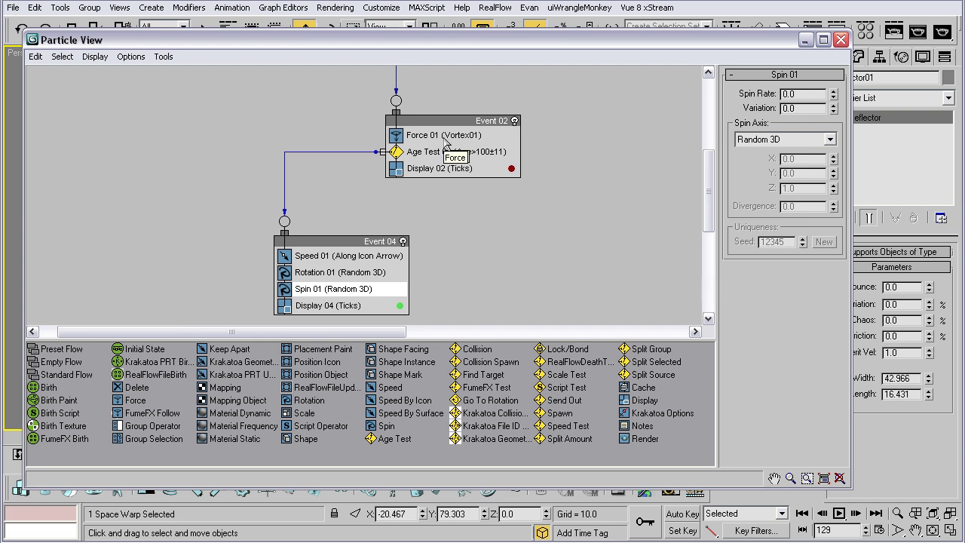
left_click_drag(442, 155, 400, 175)
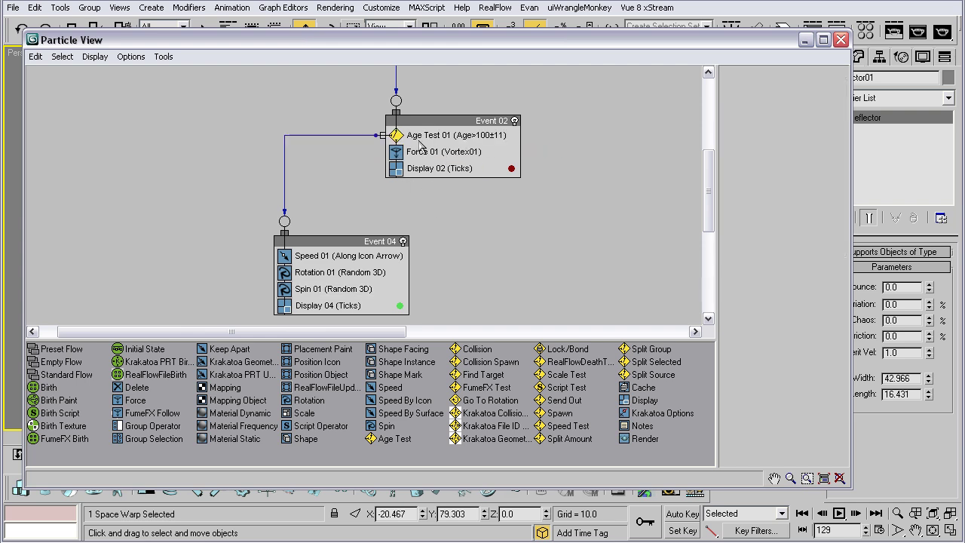
left_click_drag(420, 140, 422, 170)
Increase the variation of Age Test 01 in Event 02 and close Particle View.
left_click(431, 156)
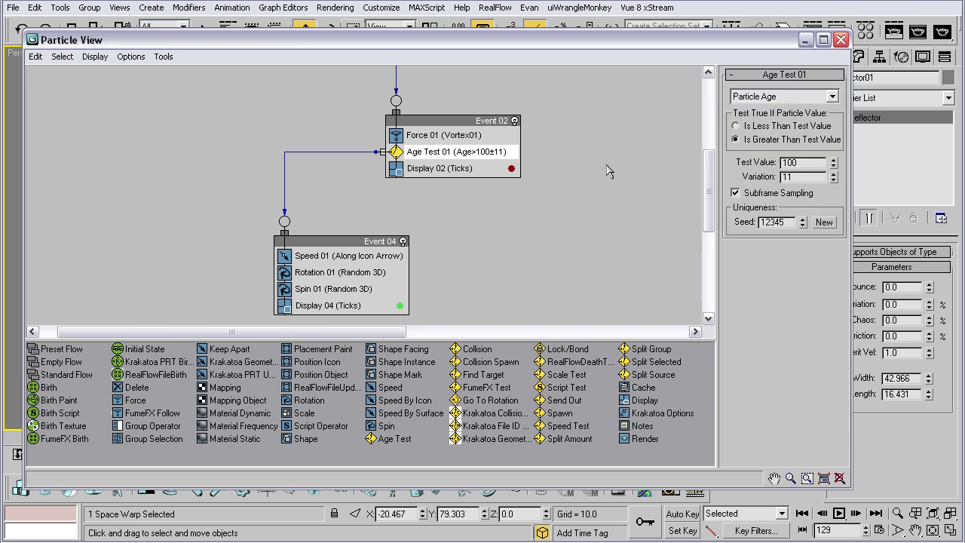
left_click(832, 175)
left_click(841, 39)
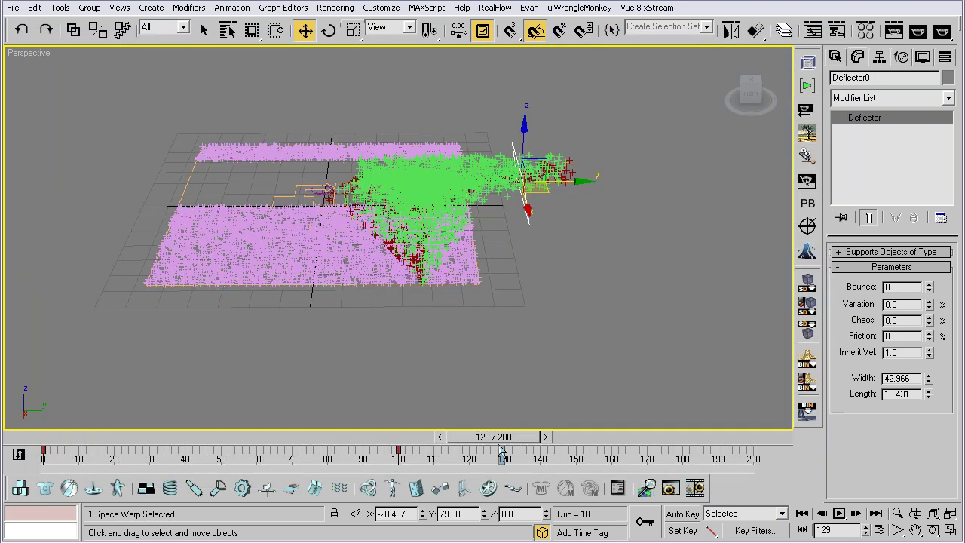
Scrub the animation to about frame 152 and return to frame 0 to review how the particles spread between events.
left_click_drag(500, 445, 477, 447)
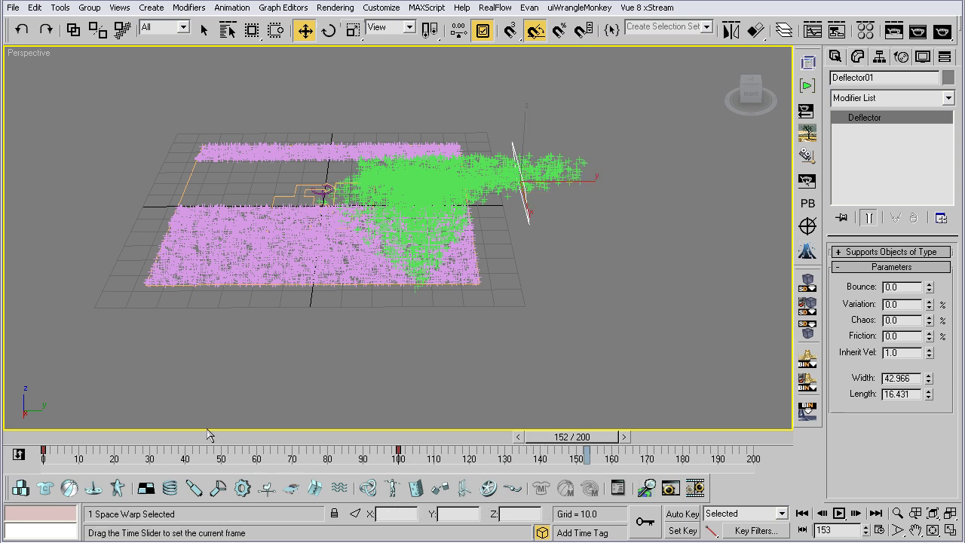
left_click_drag(204, 436, 167, 435)
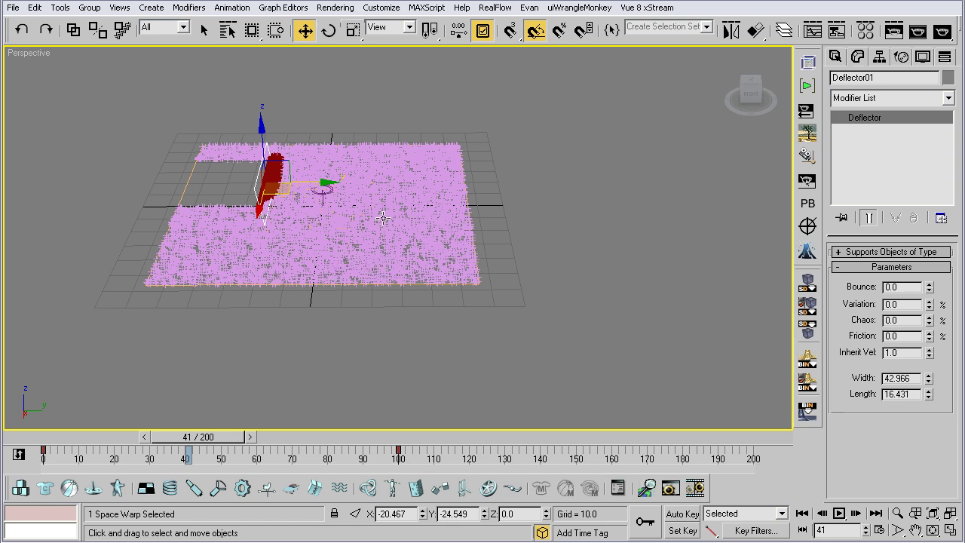
left_click_drag(214, 439, 19, 426)
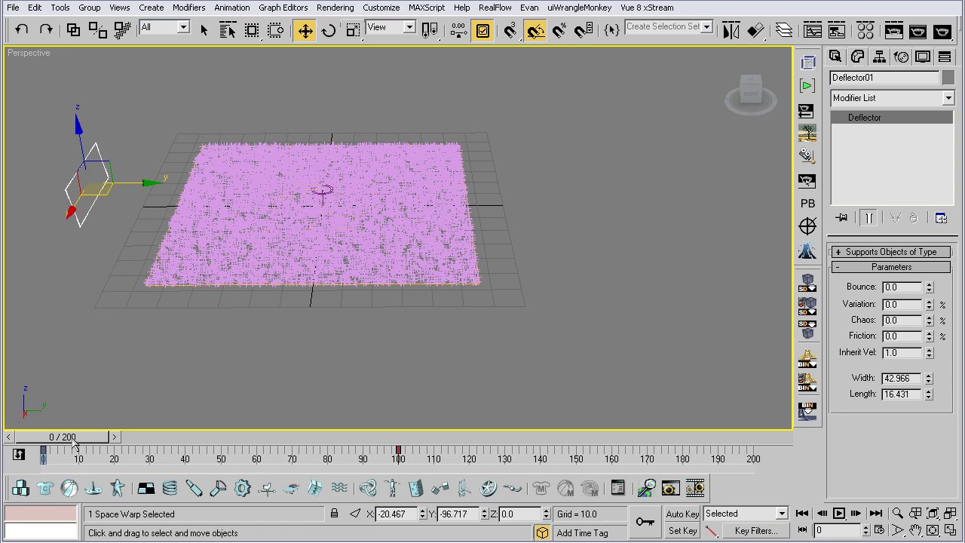
Scrub forward from frame 0 to about frame 150 to examine the particles passing from Event 01 through Event 02 to Event 04.
left_click_drag(75, 438, 430, 442)
key("w")
key("comma")
key("comma")
key("comma")
key("comma")
key("comma")
key("comma")
key("comma")
key("comma")
key("comma")
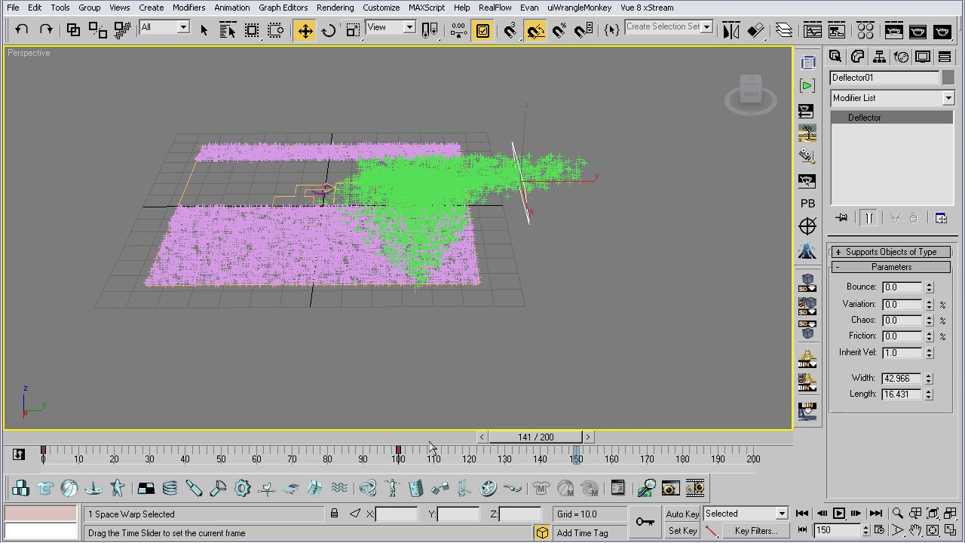